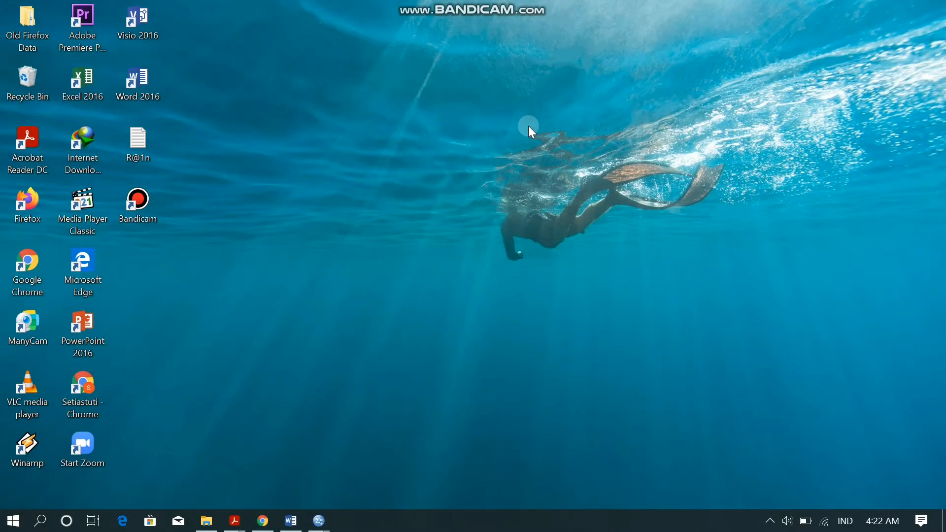
Bring up the Interpretasi Uji Regresi document in Word, save it, and minimize its window after reading the UJI REGRESI BERGANDA overview
{"action": "left_click", "coordinate": [291, 521]}
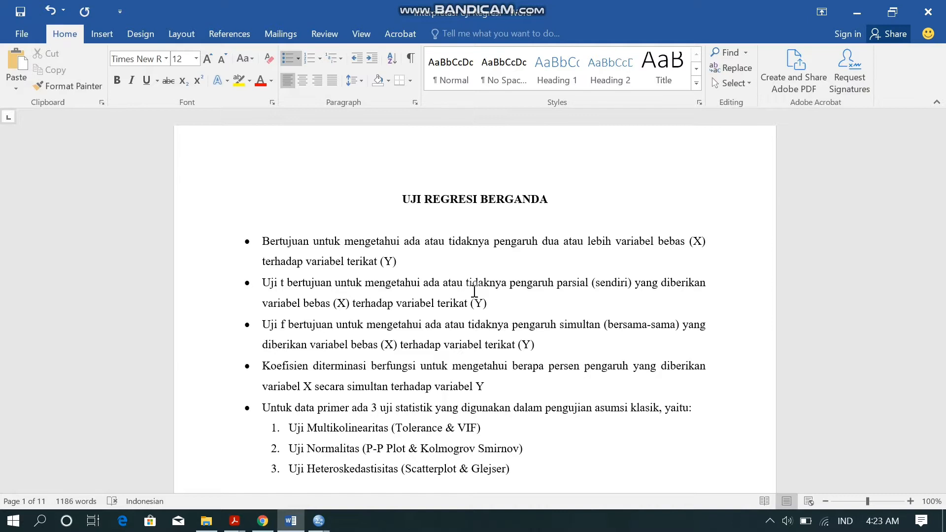
{"action": "key", "text": "ctrl+s"}
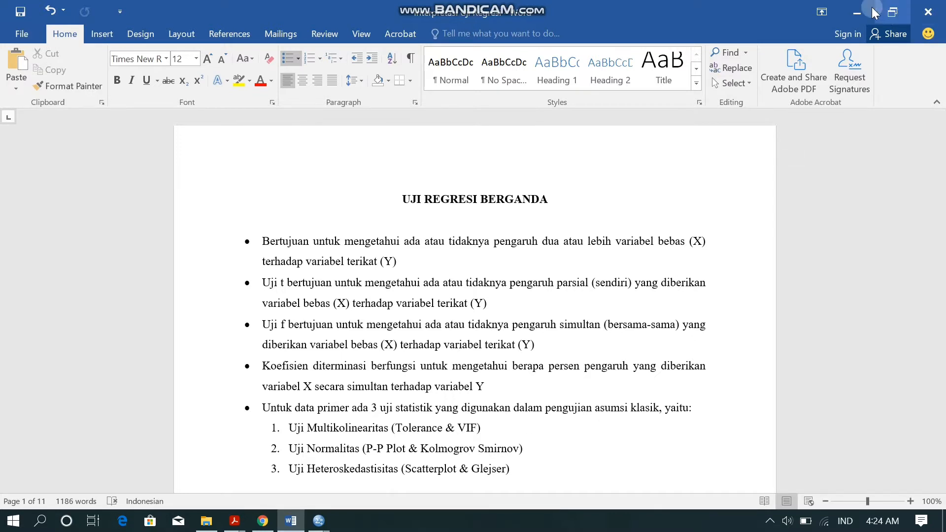
{"action": "left_click", "coordinate": [857, 13]}
{"action": "left_click", "coordinate": [390, 388]}
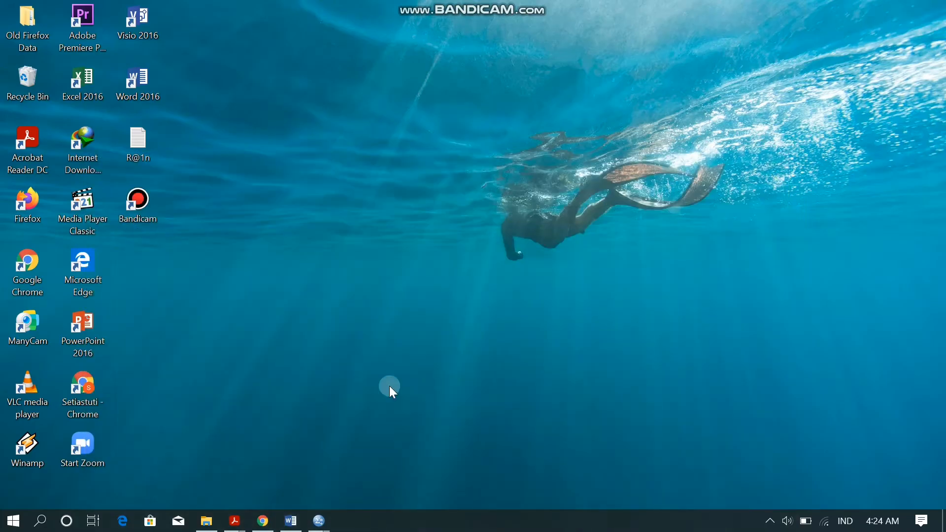
Switch to the Untitled8 data set in SPSS and open the Linear Regression setup, reset to its defaults
{"action": "left_click", "coordinate": [326, 515]}
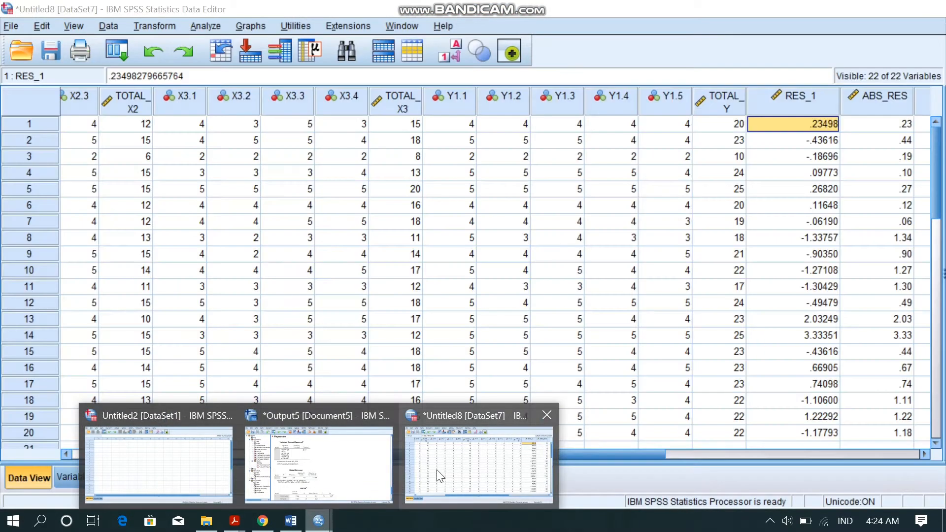
{"action": "left_click", "coordinate": [436, 470]}
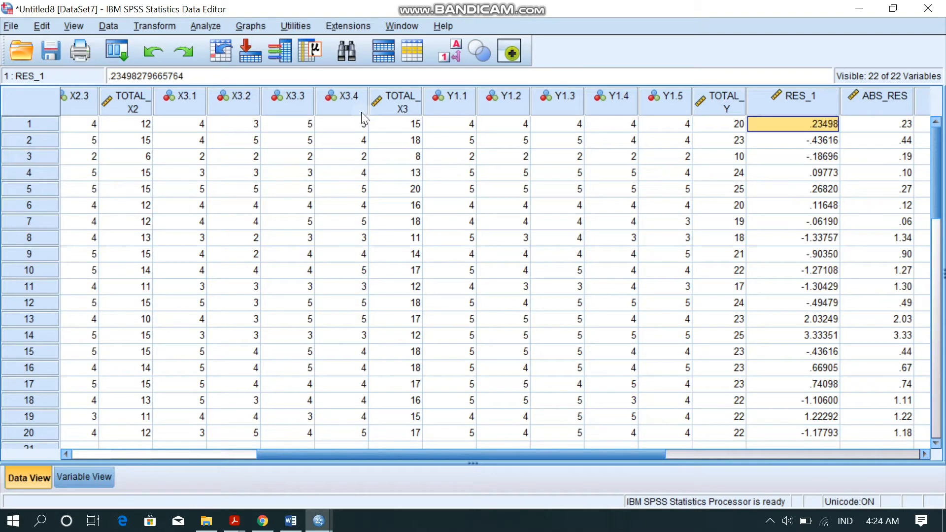
{"action": "left_click", "coordinate": [212, 29]}
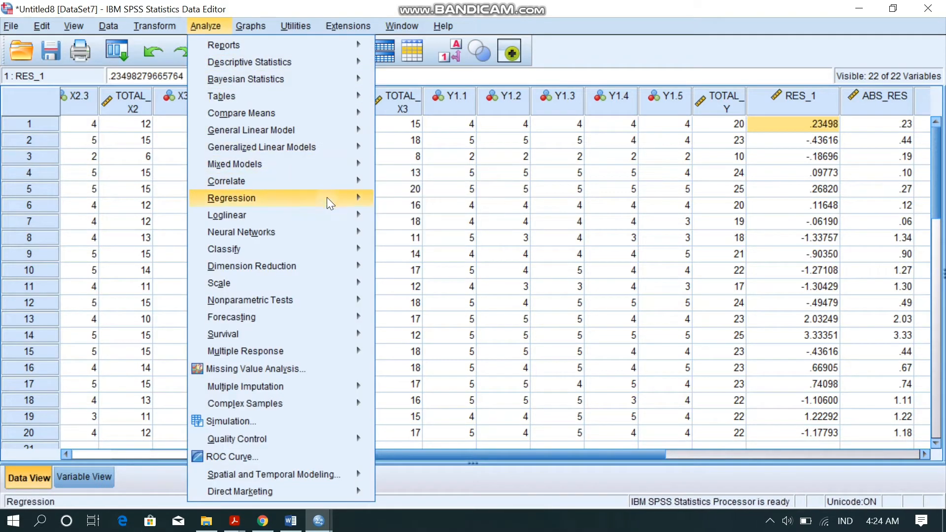
{"action": "mouse_move", "coordinate": [329, 200]}
{"action": "left_click", "coordinate": [401, 220]}
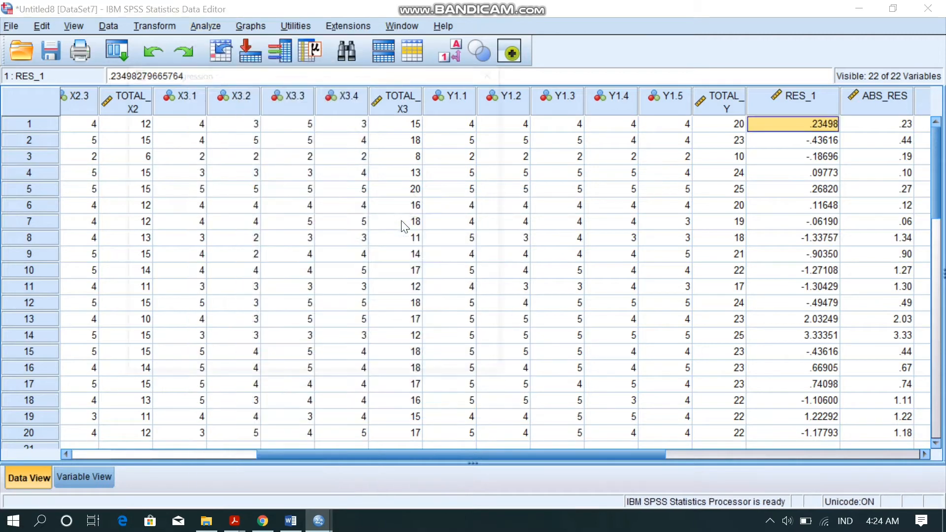
{"action": "left_click", "coordinate": [318, 362]}
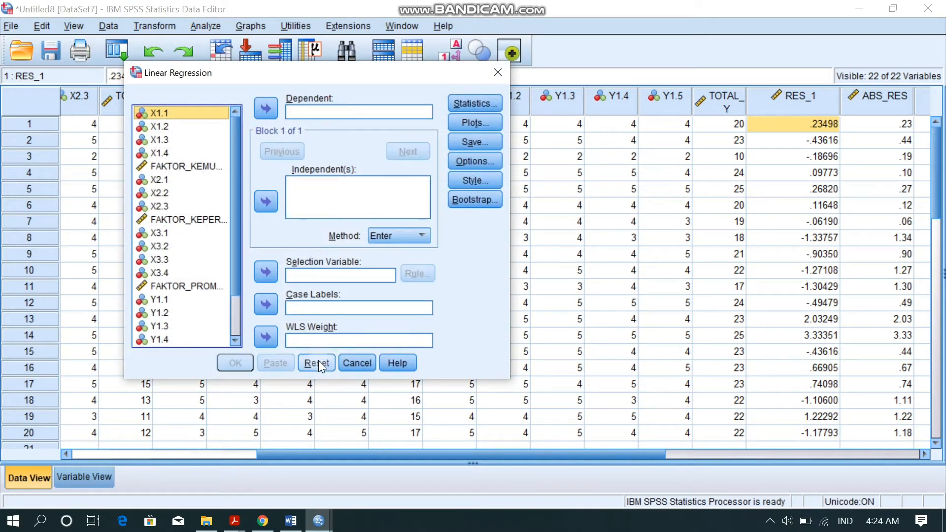
Add FAKTOR_KEMUDAHAN, FAKTOR_KEPERCYAAN and FAKTOR_PROMOSI as the independent variables of the linear regression
{"action": "left_click", "coordinate": [222, 166]}
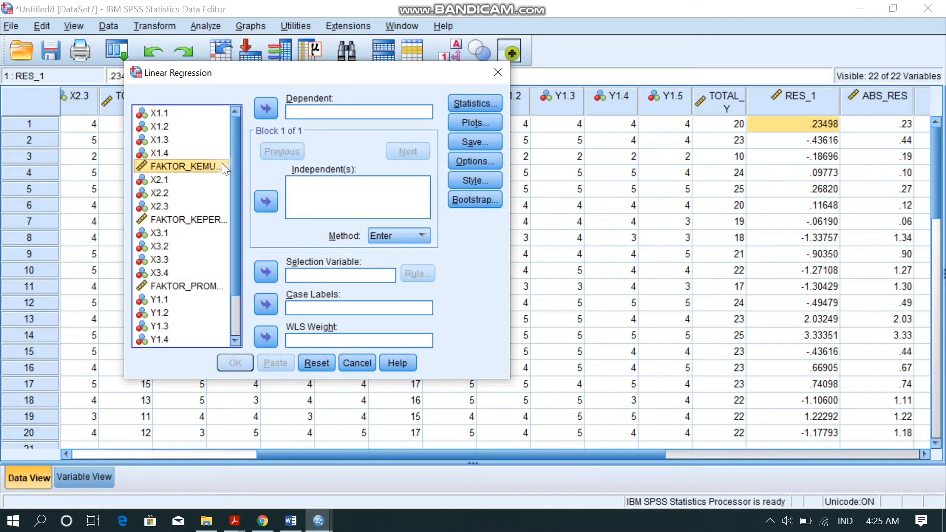
{"action": "left_click", "coordinate": [266, 201]}
{"action": "left_click", "coordinate": [215, 219]}
{"action": "left_click", "coordinate": [266, 201]}
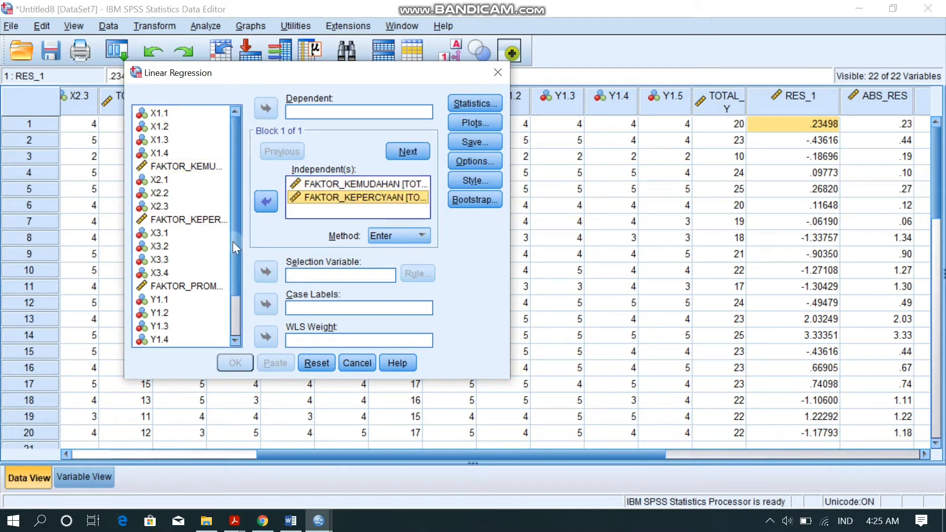
{"action": "left_click", "coordinate": [204, 287]}
{"action": "left_click", "coordinate": [265, 212]}
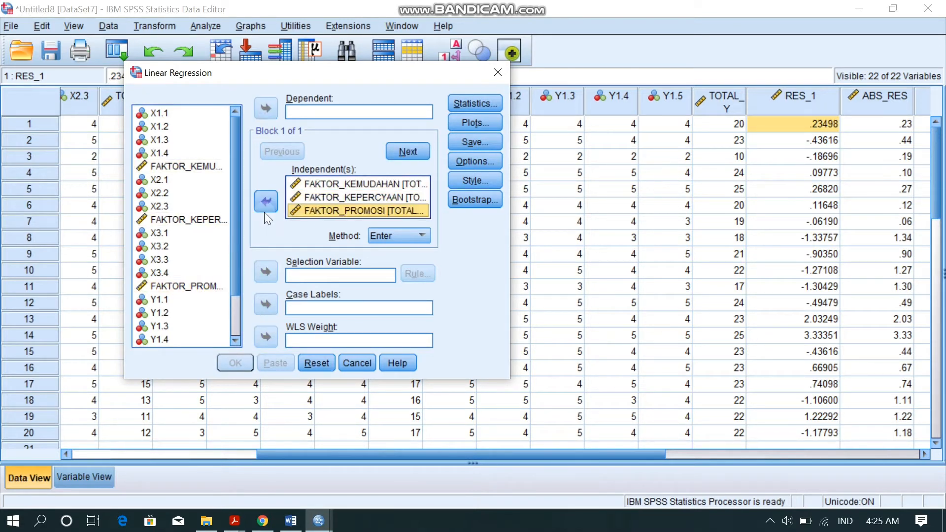
Assign PENGGUNA_E-WALLET as the dependent variable and run the linear regression
{"action": "scroll", "coordinate": [240, 256], "scroll_direction": "down", "scroll_amount": 1}
{"action": "scroll", "coordinate": [240, 256], "scroll_direction": "down", "scroll_amount": 1}
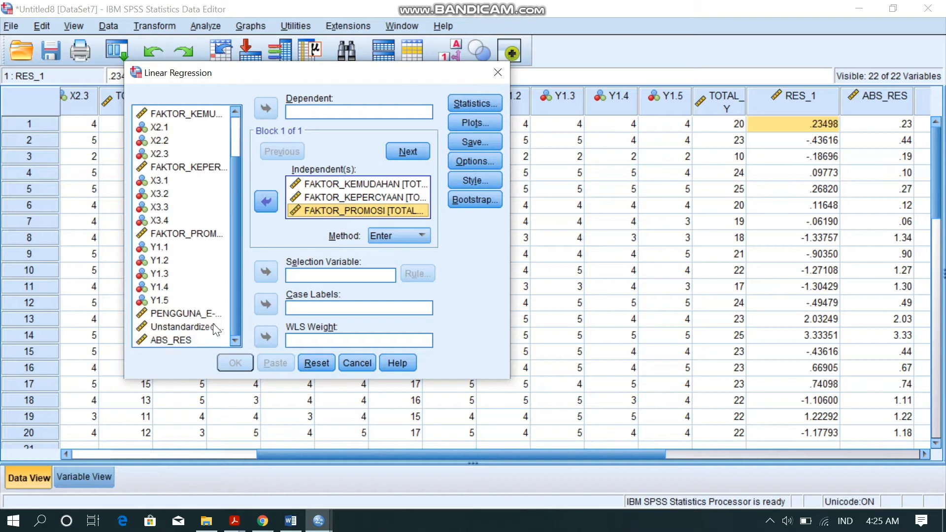
{"action": "left_click", "coordinate": [206, 315]}
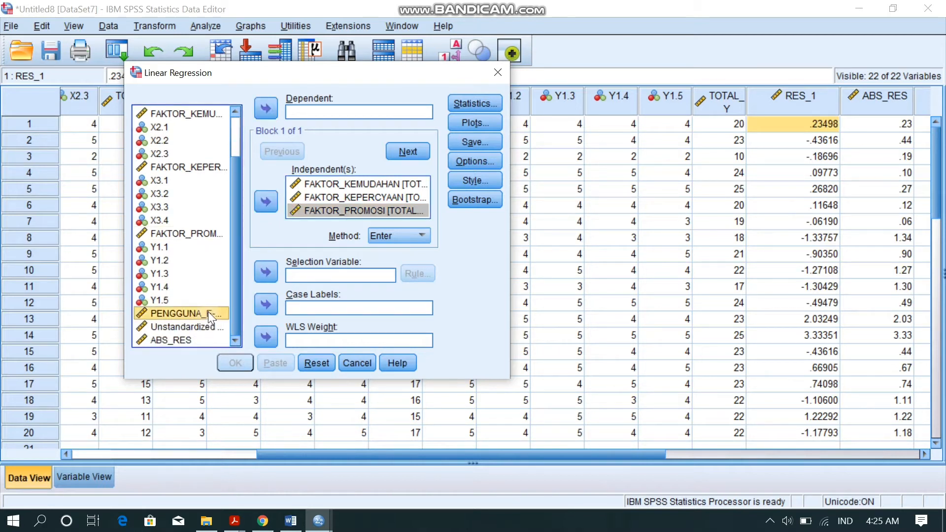
{"action": "left_click", "coordinate": [269, 107]}
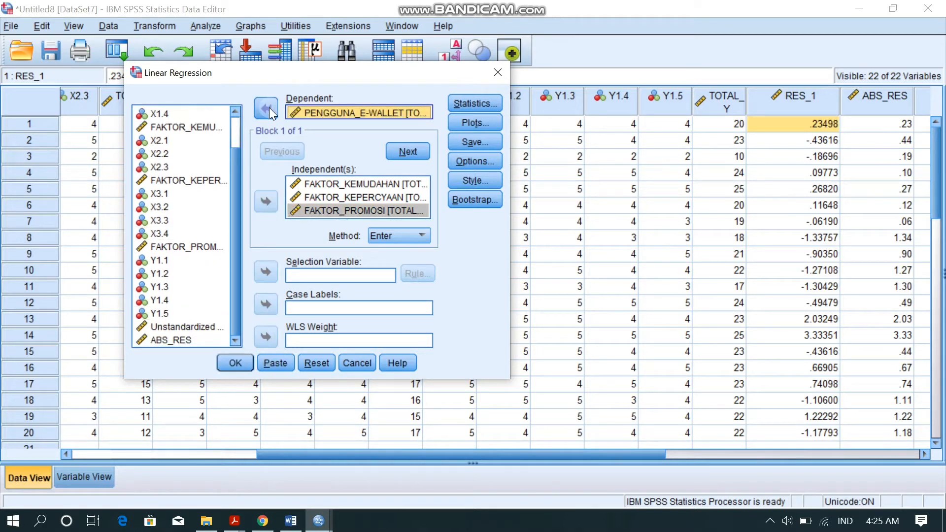
{"action": "left_click", "coordinate": [236, 362]}
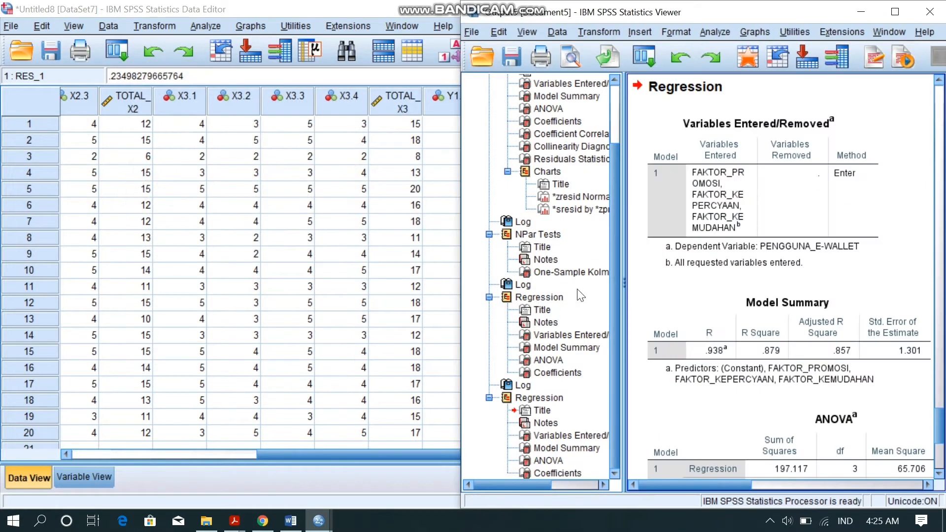
Bring the earlier Regression output of DataSet7 into view beside the data editor, with the viewer's outline area narrowed
{"action": "left_click", "coordinate": [886, 12]}
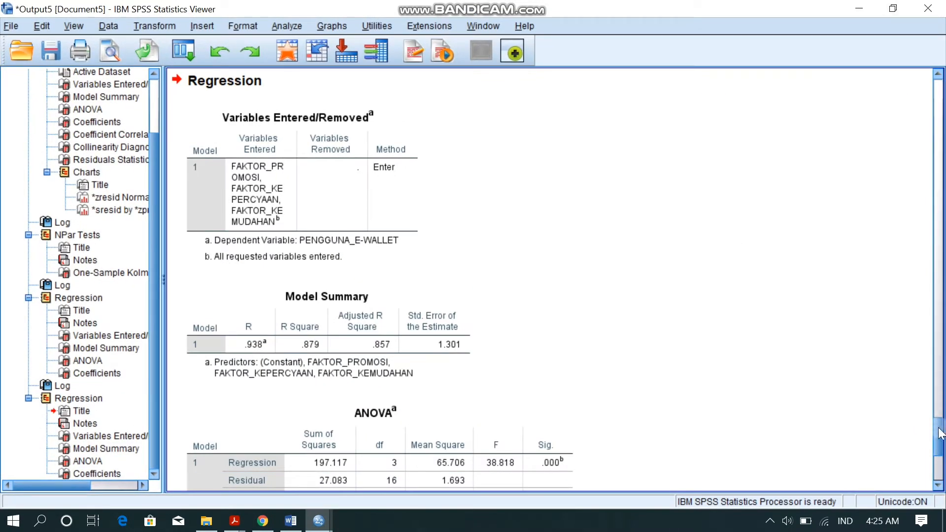
{"action": "left_click_drag", "start_coordinate": [940, 434], "coordinate": [943, 126]}
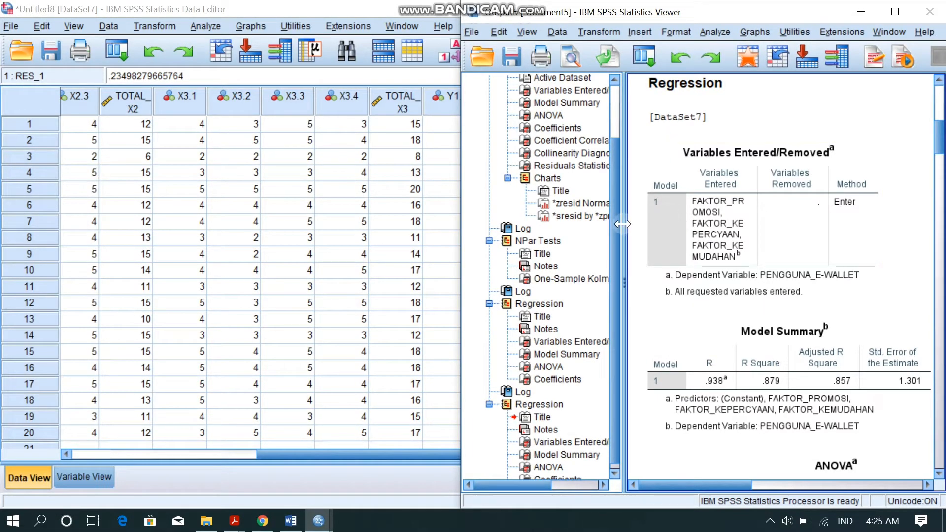
{"action": "left_click_drag", "start_coordinate": [624, 220], "coordinate": [560, 230]}
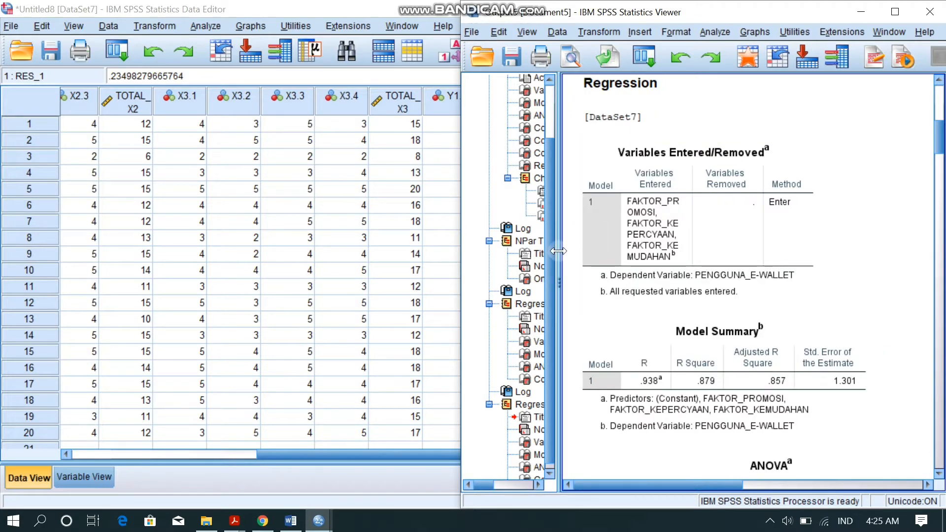
{"action": "left_click_drag", "start_coordinate": [558, 252], "coordinate": [556, 248]}
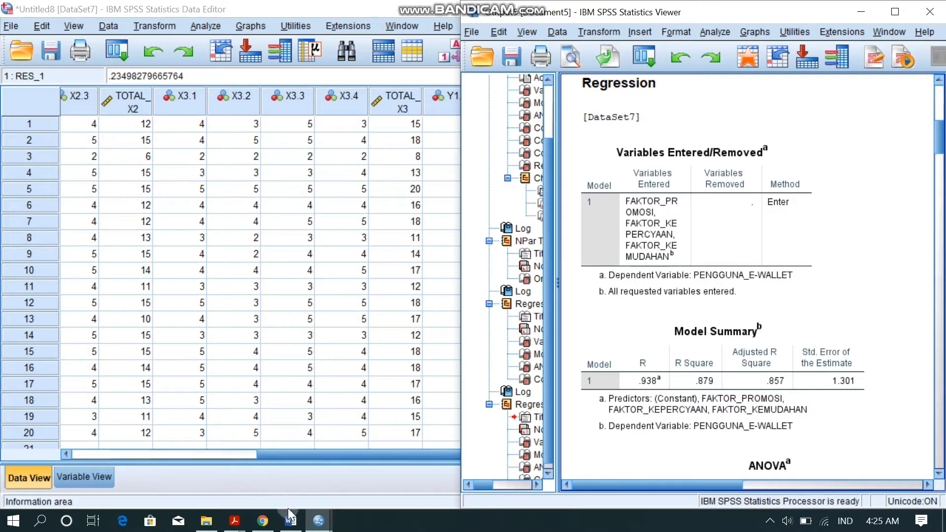
Arrange the Word document side by side with the SPSS output at full screen height, zoomed to 80%
{"action": "left_click", "coordinate": [297, 523]}
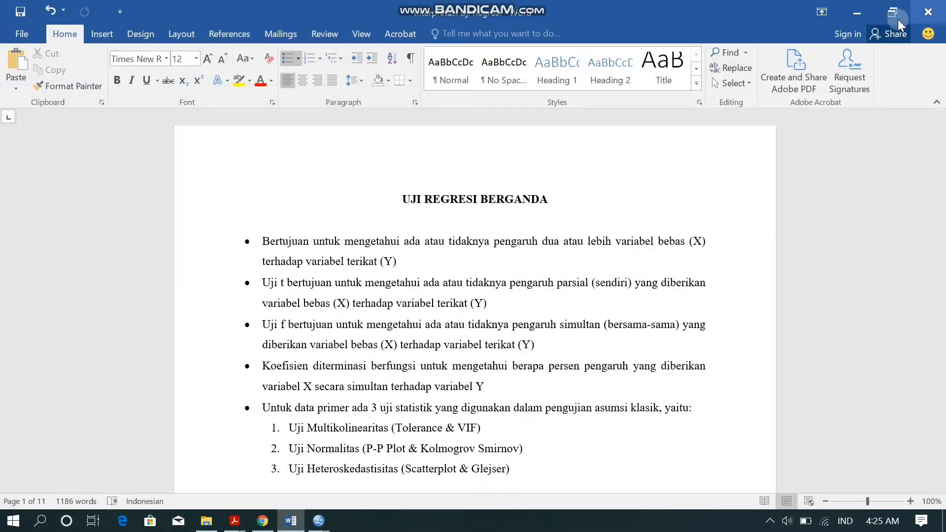
{"action": "left_click", "coordinate": [896, 11]}
{"action": "left_click_drag", "start_coordinate": [271, 314], "coordinate": [277, 378]}
{"action": "left_click", "coordinate": [291, 520]}
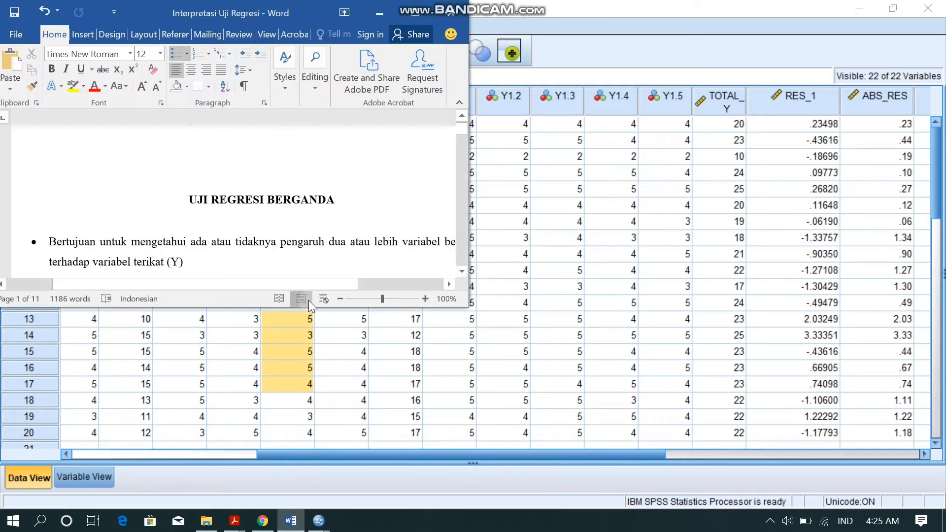
{"action": "left_click_drag", "start_coordinate": [306, 307], "coordinate": [294, 509]}
{"action": "left_click", "coordinate": [339, 501]}
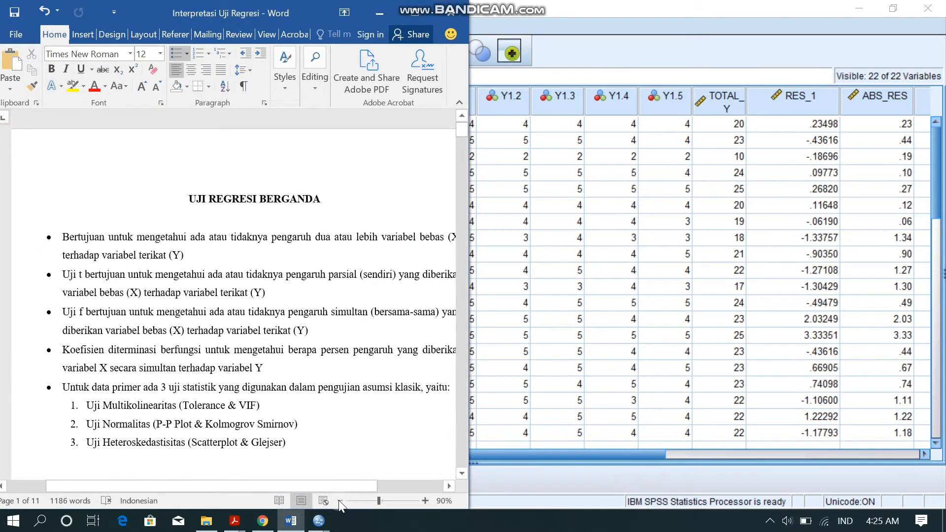
{"action": "left_click", "coordinate": [339, 501]}
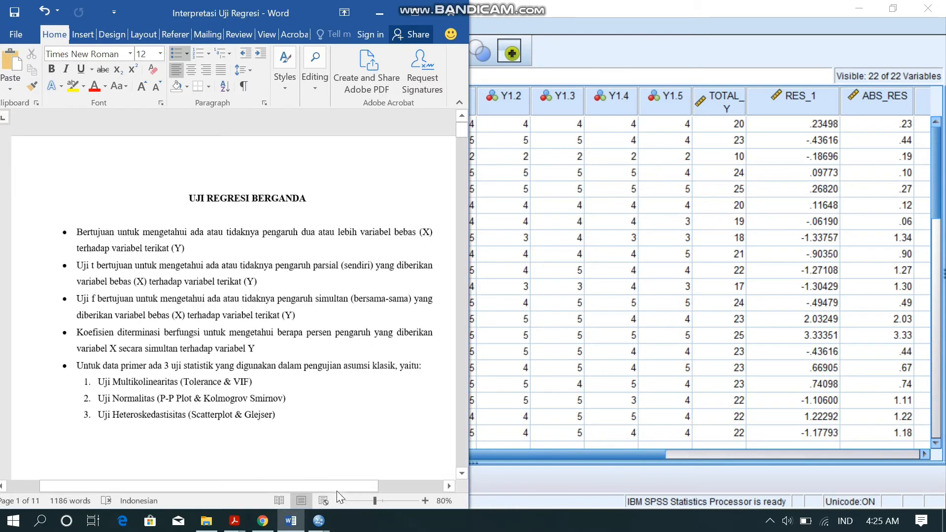
{"action": "left_click", "coordinate": [318, 521]}
{"action": "left_click", "coordinate": [318, 421]}
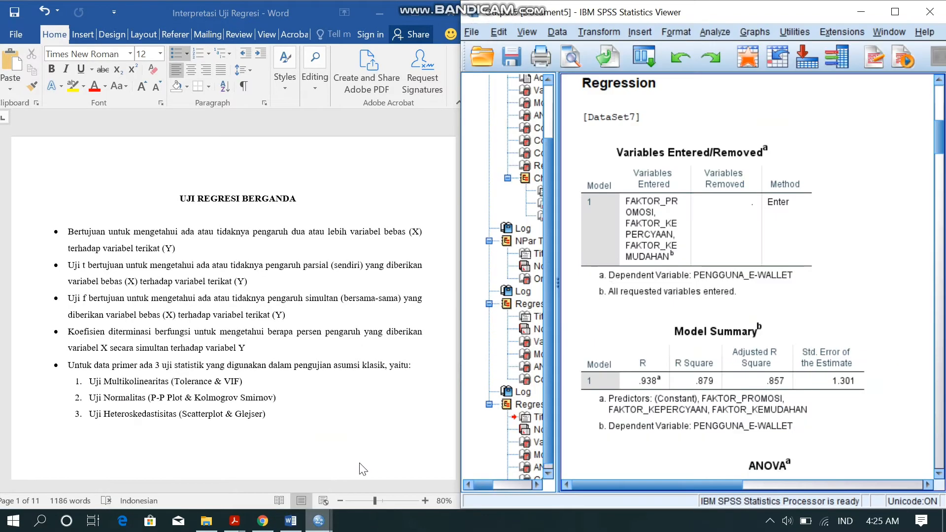
Compare the Tolerance and VIF values in the SPSS Coefficients table with the Uji Multikolinearitas interpretation in the Word document
{"action": "left_click", "coordinate": [453, 220]}
{"action": "left_click_drag", "start_coordinate": [463, 134], "coordinate": [462, 199]}
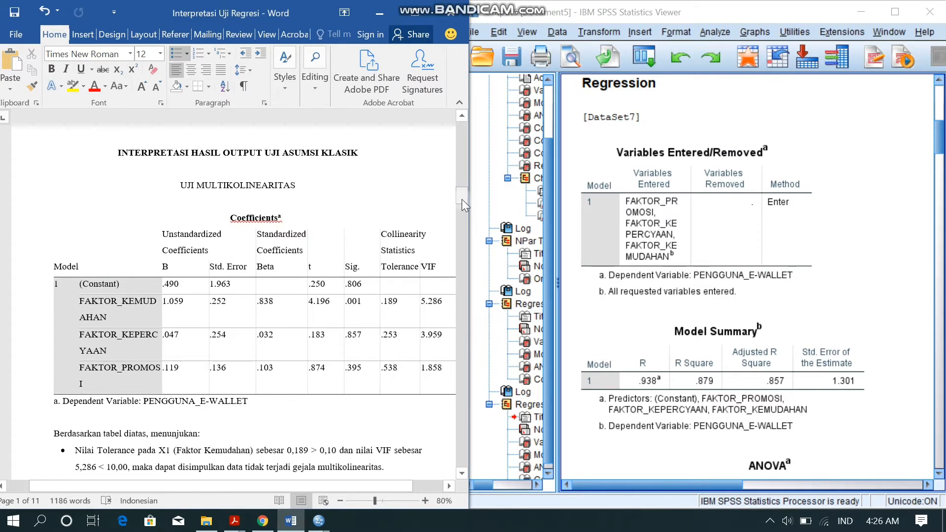
{"action": "left_click_drag", "start_coordinate": [940, 149], "coordinate": [941, 183]}
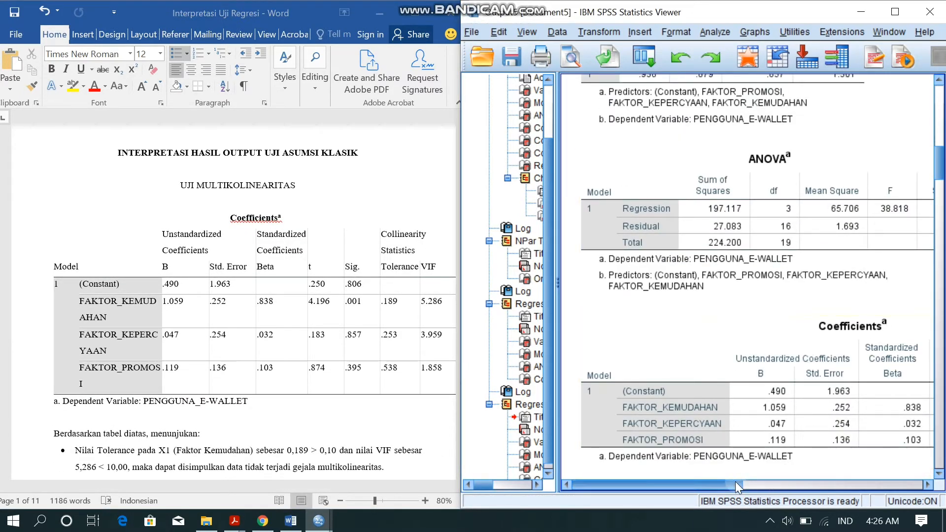
{"action": "left_click_drag", "start_coordinate": [738, 481], "coordinate": [858, 471]}
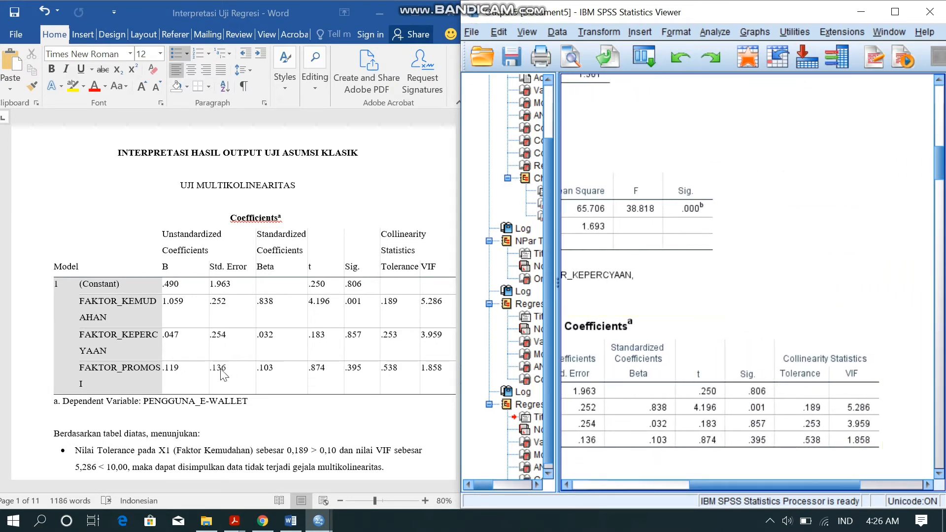
{"action": "left_click", "coordinate": [40, 424]}
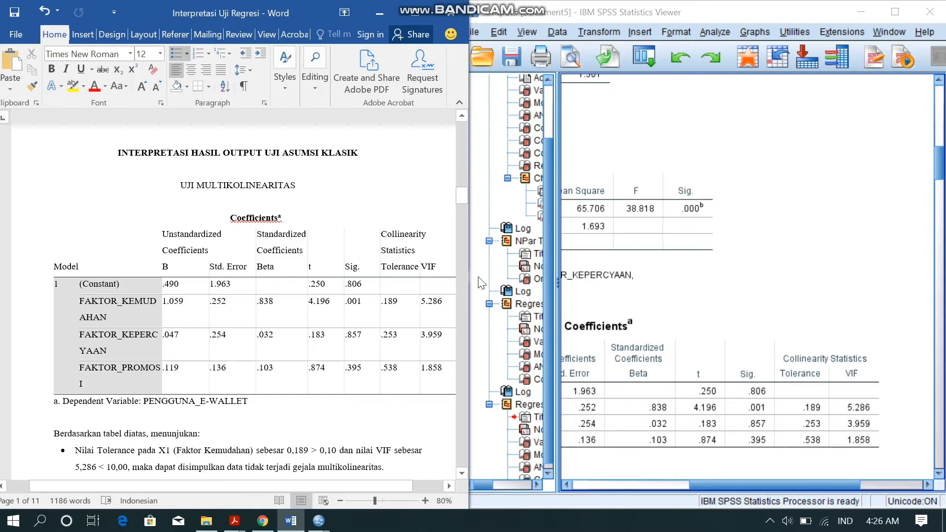
{"action": "left_click_drag", "start_coordinate": [462, 198], "coordinate": [460, 203]}
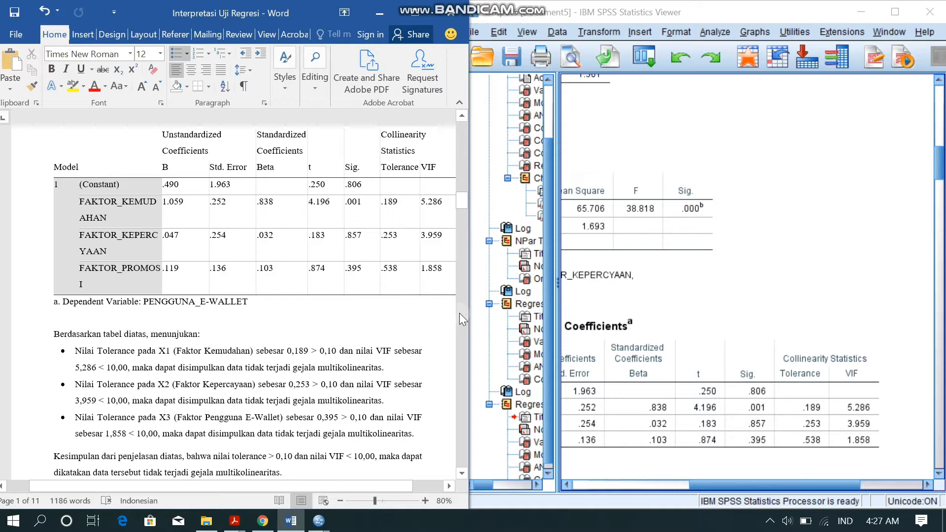
{"action": "left_click_drag", "start_coordinate": [462, 204], "coordinate": [462, 209]}
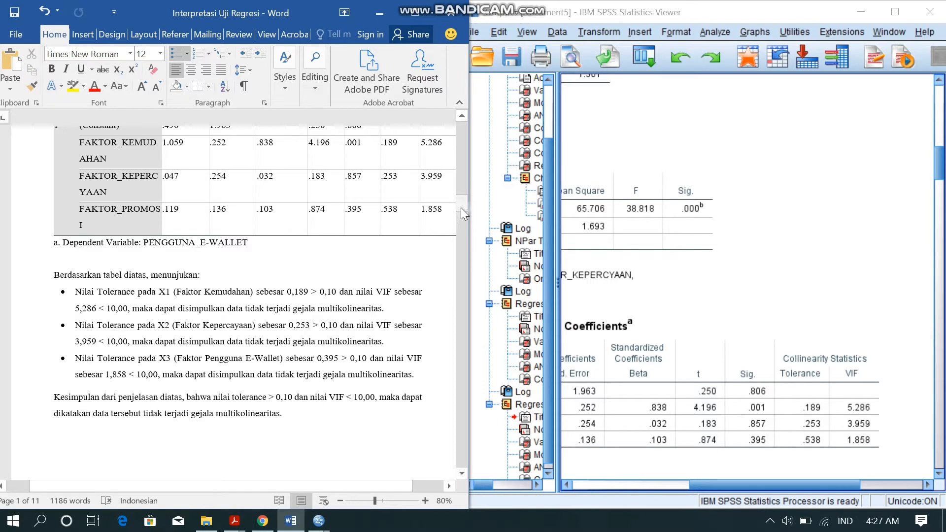
Compare the Normal P-P Plot in the SPSS output with the P-P Plot normality interpretation in the Word document
{"action": "left_click_drag", "start_coordinate": [460, 208], "coordinate": [461, 230]}
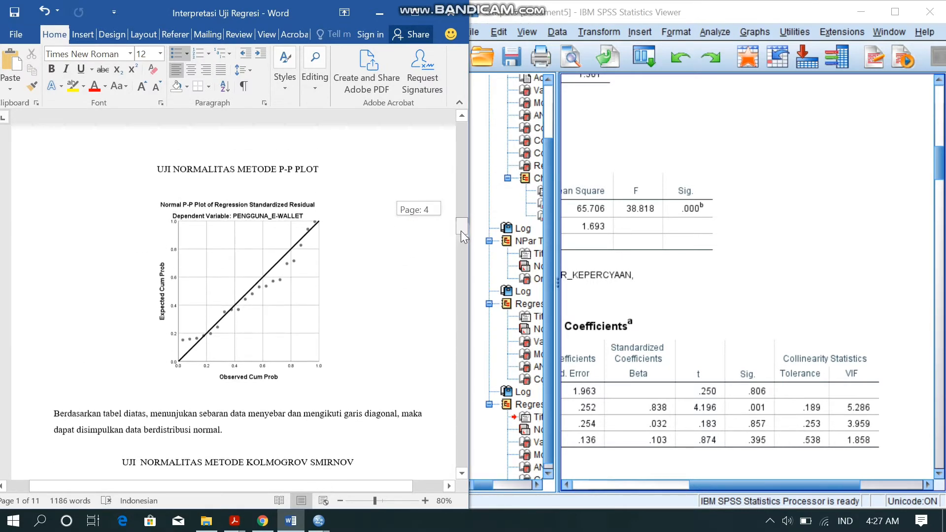
{"action": "left_click_drag", "start_coordinate": [939, 182], "coordinate": [941, 220]}
{"action": "left_click_drag", "start_coordinate": [819, 489], "coordinate": [722, 497]}
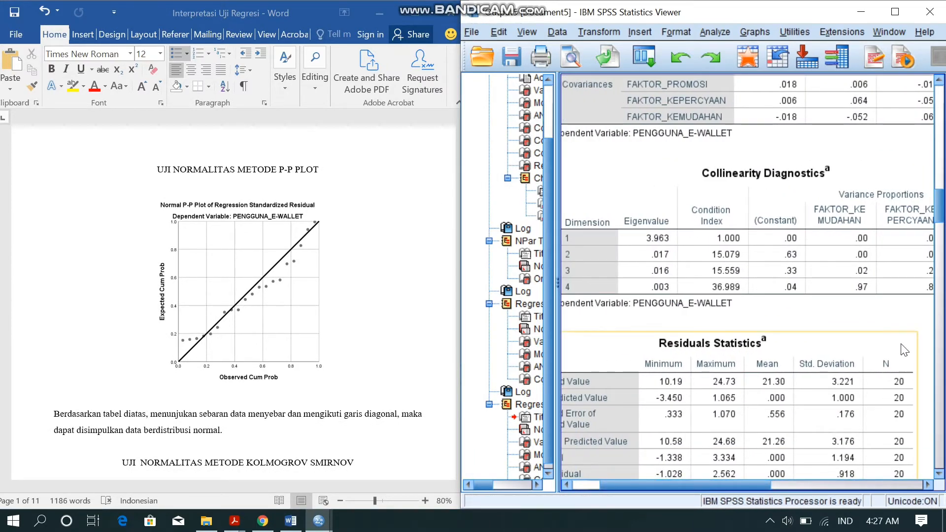
{"action": "left_click", "coordinate": [925, 255]}
{"action": "left_click_drag", "start_coordinate": [941, 214], "coordinate": [942, 263]}
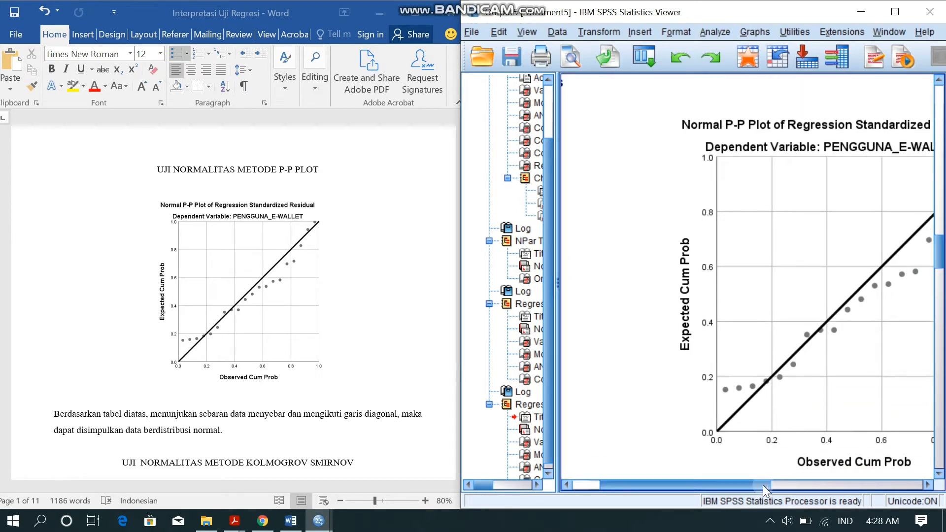
{"action": "left_click_drag", "start_coordinate": [763, 485], "coordinate": [825, 475]}
{"action": "left_click", "coordinate": [338, 399]}
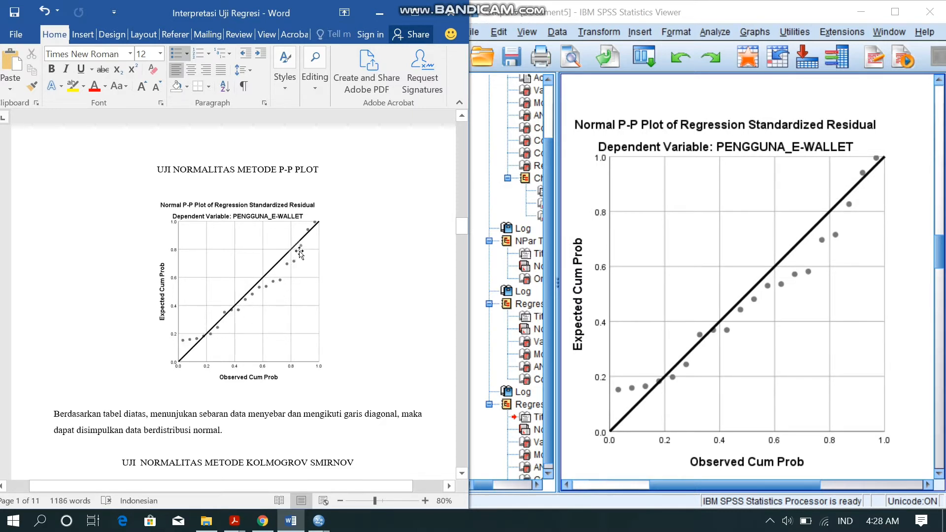
Compare the One-Sample Kolmogorov-Smirnov Test table in the SPSS output with the Kolmogorov-Smirnov normality interpretation in the Word document
{"action": "left_click_drag", "start_coordinate": [463, 227], "coordinate": [464, 241]}
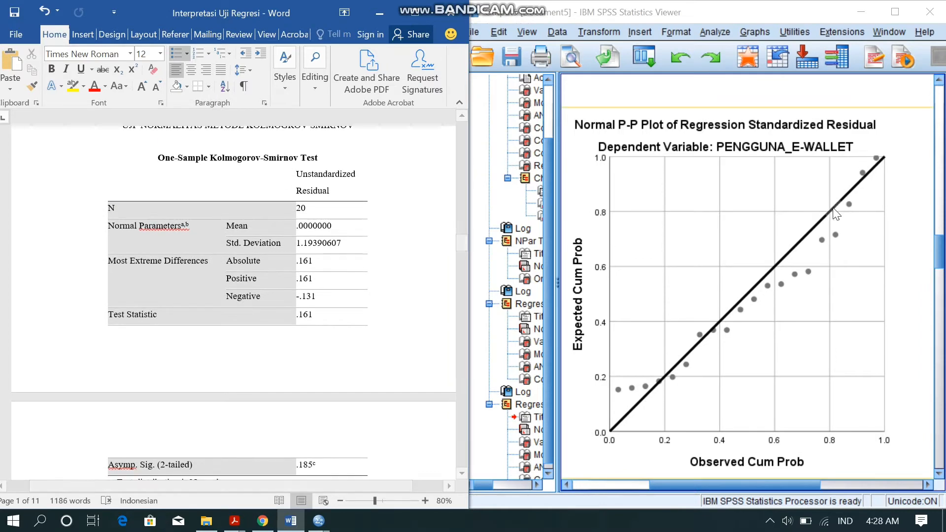
{"action": "left_click", "coordinate": [943, 248]}
{"action": "left_click_drag", "start_coordinate": [943, 248], "coordinate": [942, 318]}
{"action": "left_click_drag", "start_coordinate": [796, 486], "coordinate": [719, 484]}
{"action": "left_click", "coordinate": [384, 324]}
{"action": "left_click_drag", "start_coordinate": [464, 244], "coordinate": [460, 247]}
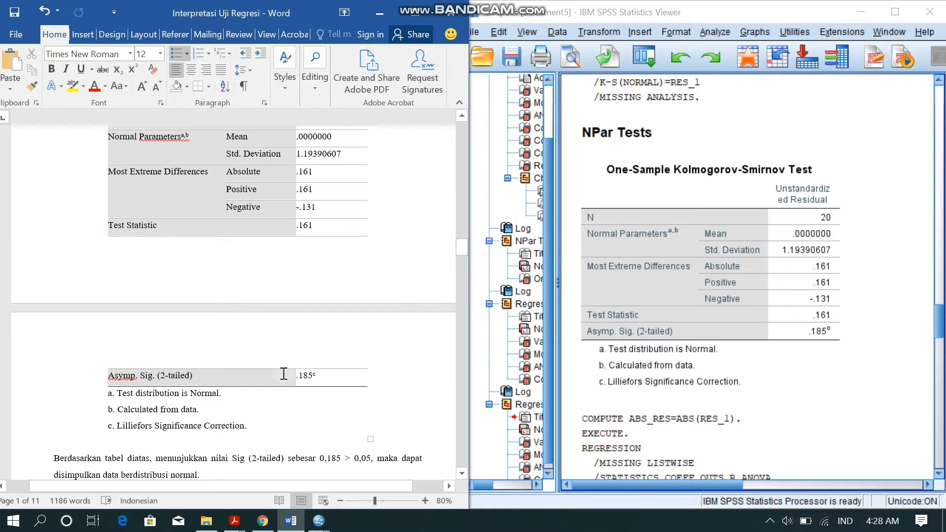
{"action": "left_click", "coordinate": [328, 386]}
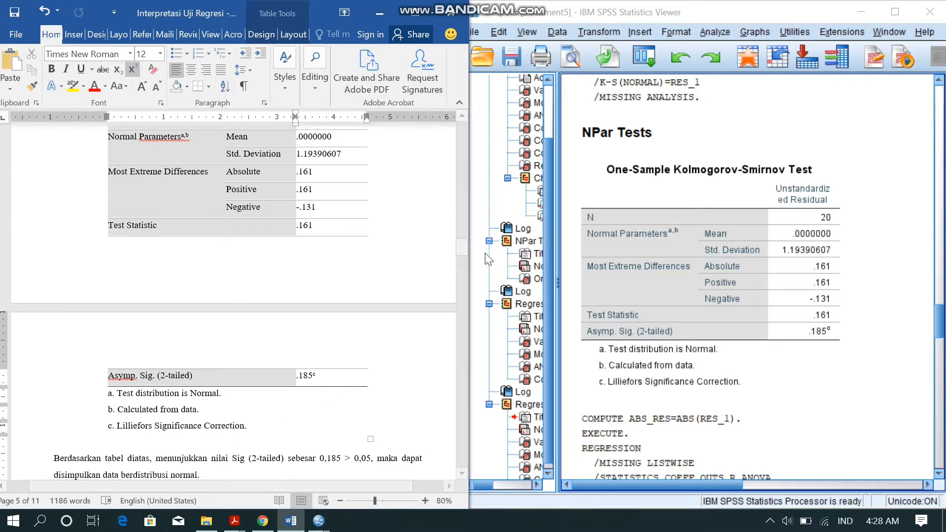
Compare the residual Scatterplot in the SPSS output with the scatterplot heteroscedasticity interpretation in the Word document
{"action": "left_click_drag", "start_coordinate": [461, 250], "coordinate": [459, 263]}
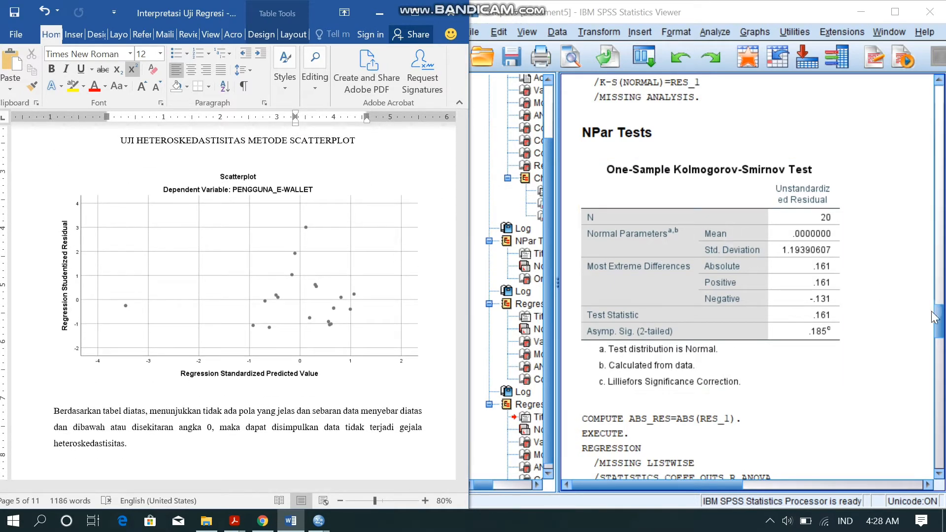
{"action": "left_click_drag", "start_coordinate": [939, 317], "coordinate": [938, 283]}
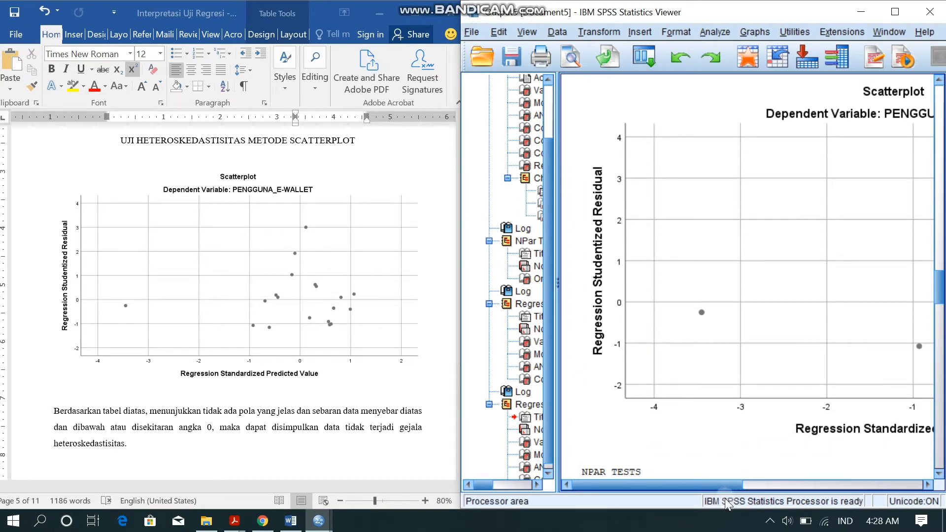
{"action": "left_click_drag", "start_coordinate": [730, 488], "coordinate": [782, 487]}
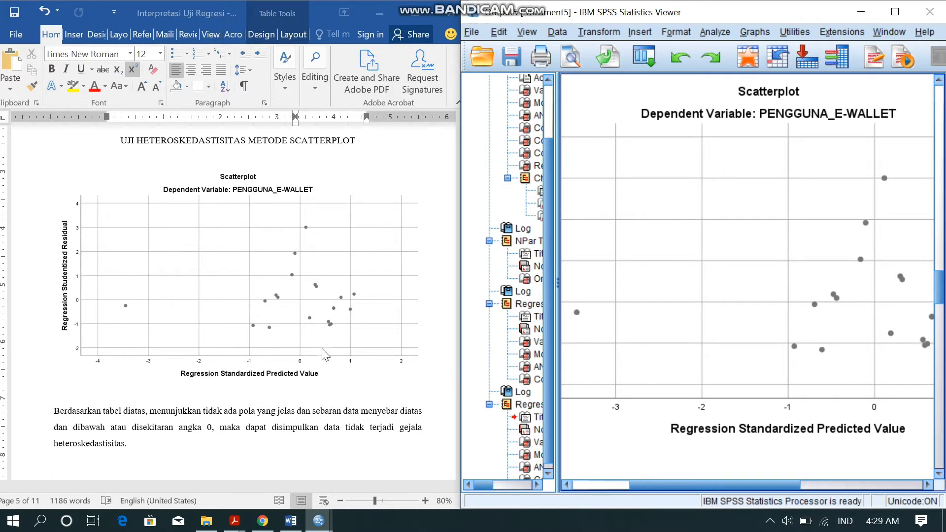
Compare the significance values in the ABS_RES Coefficients table in SPSS with the Glejser heteroscedasticity interpretation in the Word document
{"action": "left_click", "coordinate": [414, 425]}
{"action": "left_click_drag", "start_coordinate": [462, 266], "coordinate": [457, 290]}
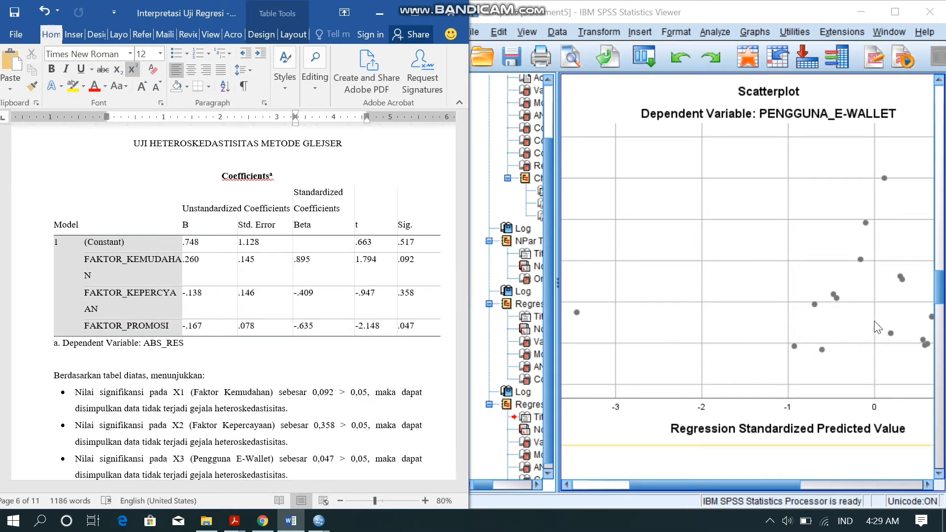
{"action": "left_click_drag", "start_coordinate": [938, 301], "coordinate": [943, 406]}
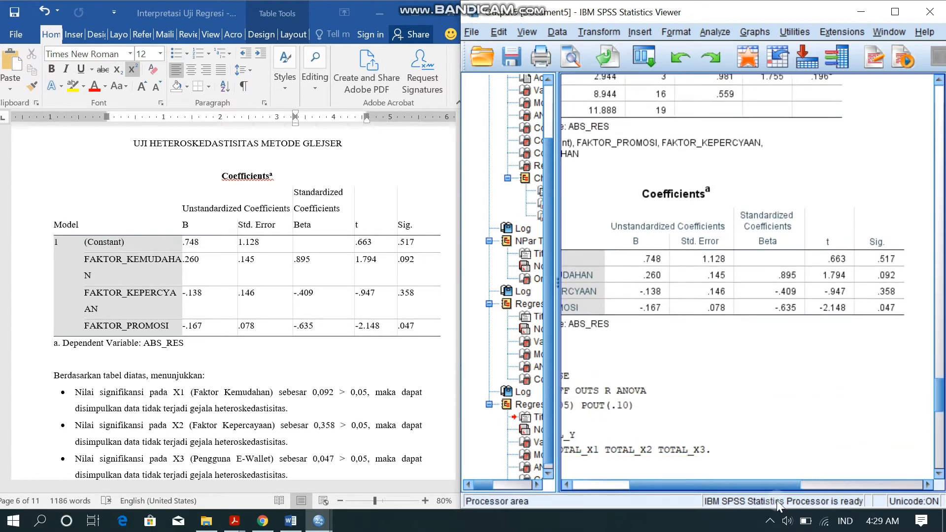
{"action": "left_click", "coordinate": [412, 375]}
{"action": "left_click_drag", "start_coordinate": [463, 296], "coordinate": [462, 299]}
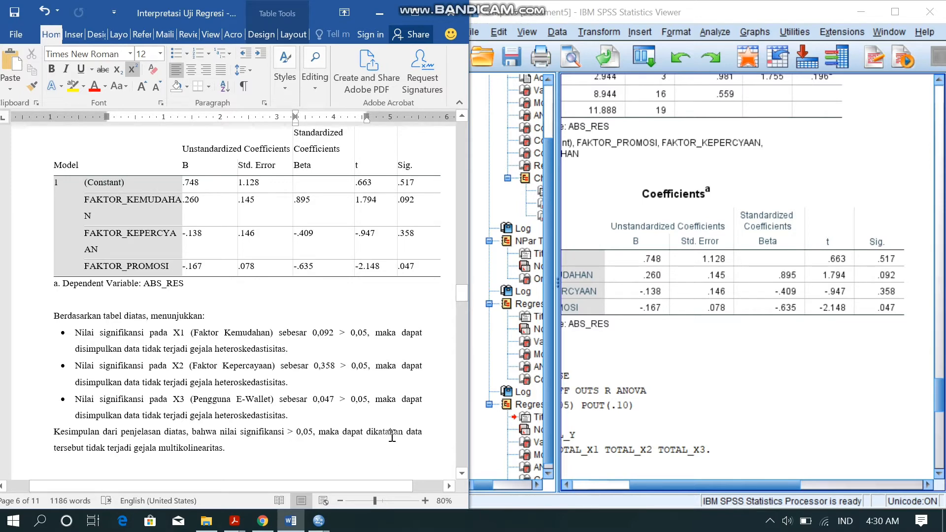
Bring the Variables Entered/Removed table for PENGGUNA_E-WALLET into view in both the Word document and the SPSS output
{"action": "left_click_drag", "start_coordinate": [460, 295], "coordinate": [463, 321]}
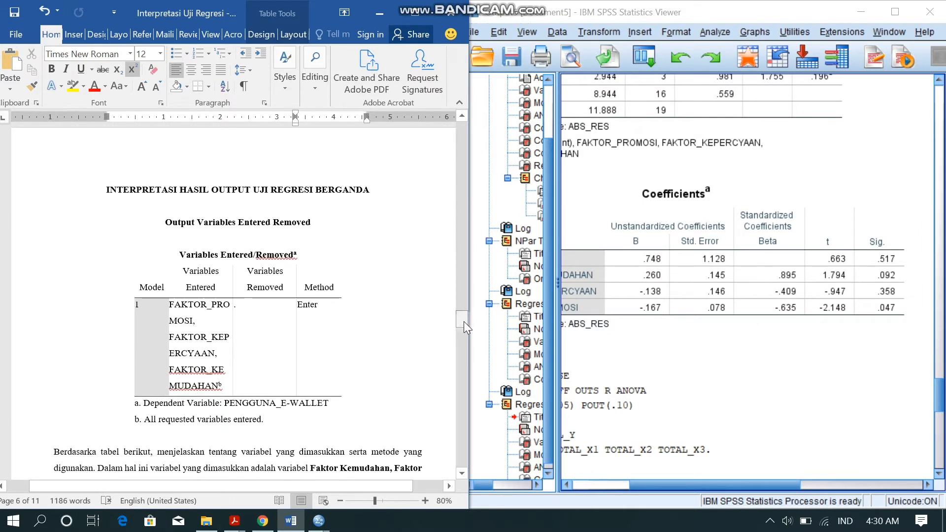
{"action": "left_click_drag", "start_coordinate": [941, 402], "coordinate": [942, 438]}
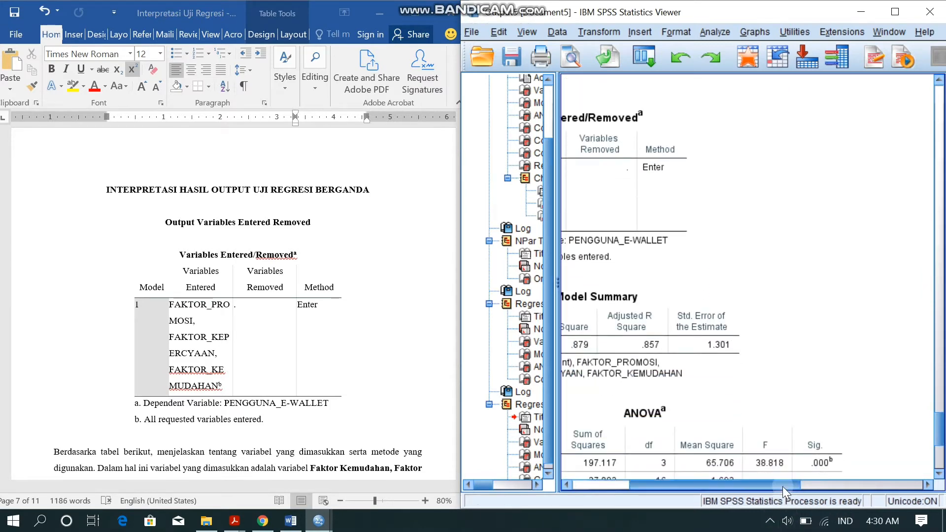
{"action": "left_click_drag", "start_coordinate": [782, 486], "coordinate": [707, 488]}
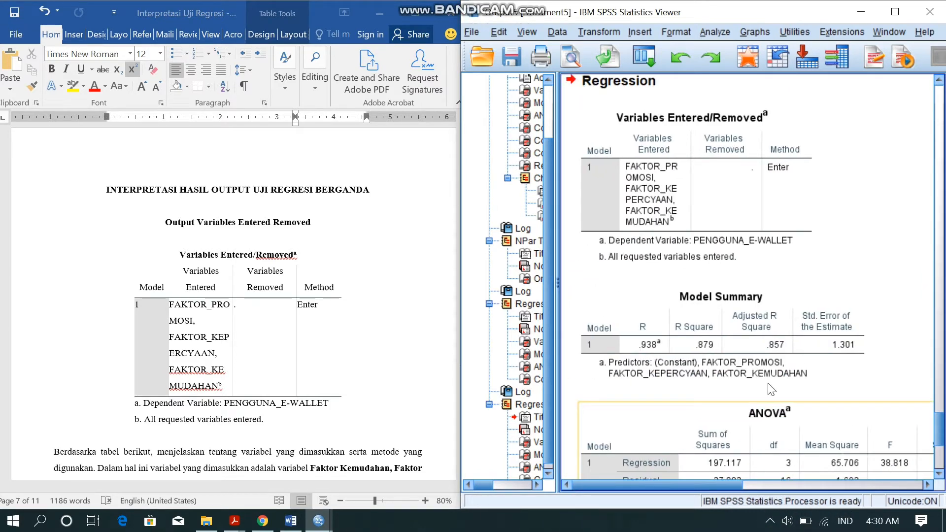
Review the Dasar Pengambilan Keputusan section of the Word document, covering the significance, t tabel and f tabel decision rules
{"action": "left_click", "coordinate": [413, 310]}
{"action": "left_click_drag", "start_coordinate": [461, 324], "coordinate": [465, 147]}
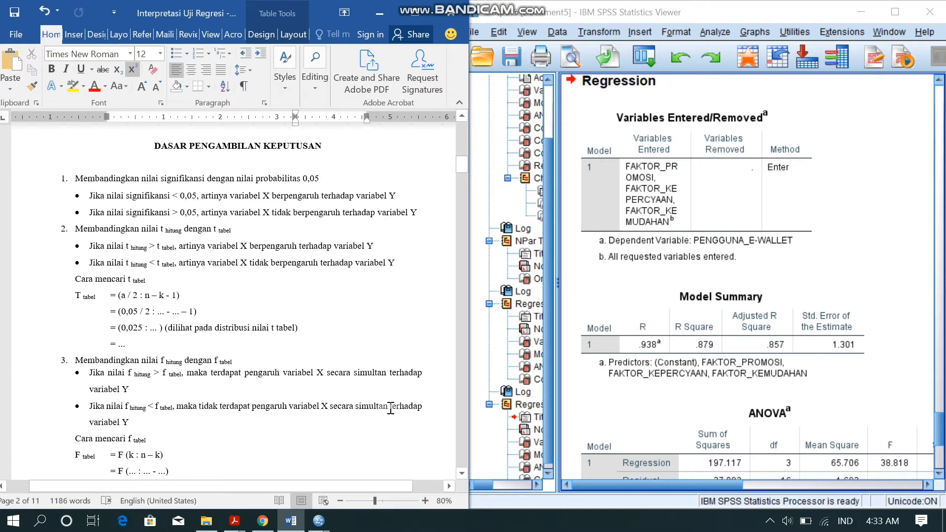
{"action": "left_click_drag", "start_coordinate": [465, 166], "coordinate": [459, 170]}
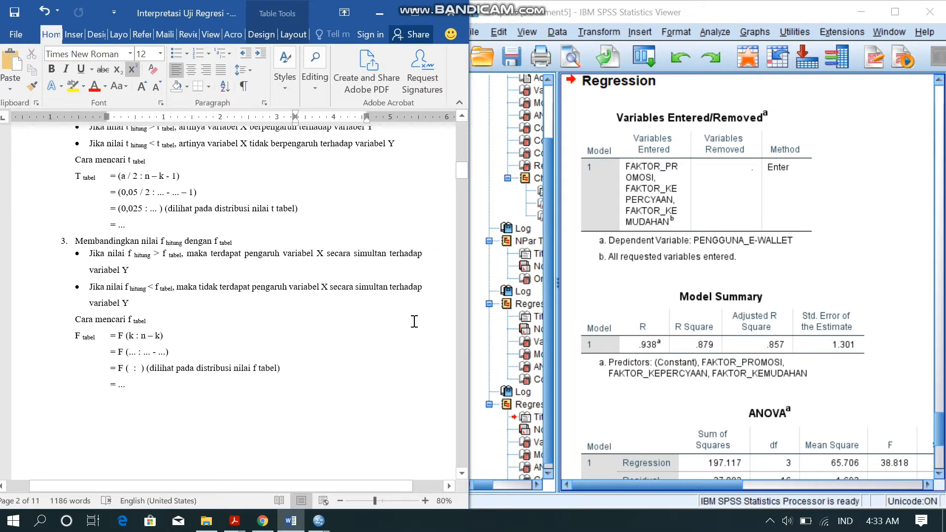
Compare the Variables Entered/Removed and Model Summary tables in the SPSS output with their interpretations in the Word document
{"action": "left_click_drag", "start_coordinate": [462, 164], "coordinate": [436, 313]}
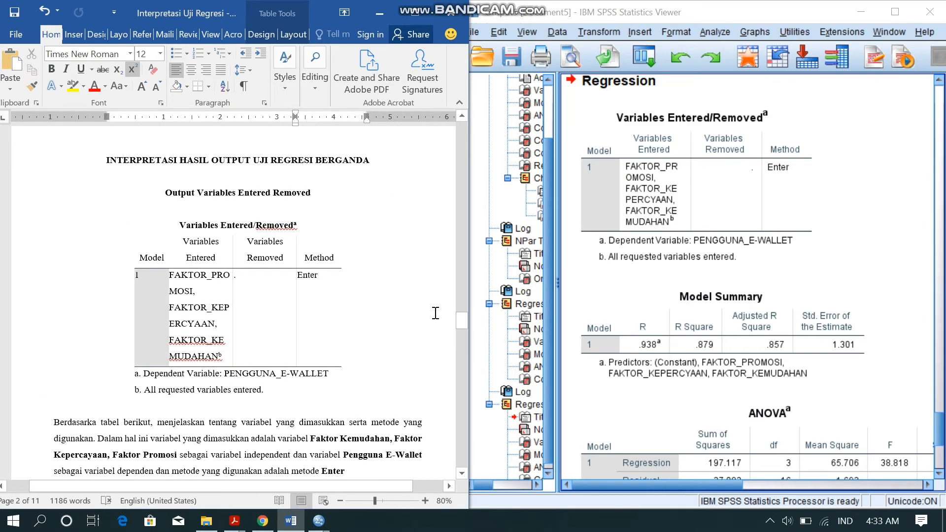
{"action": "left_click", "coordinate": [836, 234]}
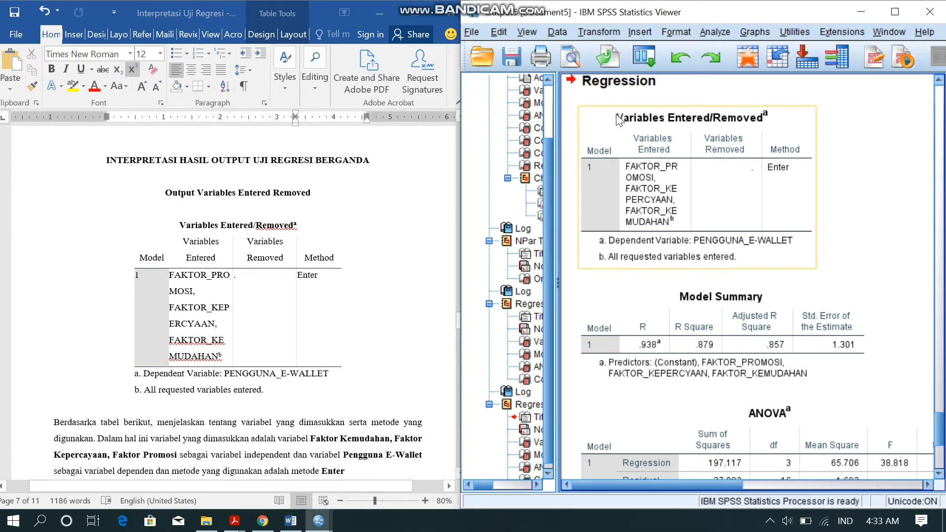
{"action": "left_click", "coordinate": [386, 317]}
{"action": "left_click_drag", "start_coordinate": [461, 322], "coordinate": [452, 324]}
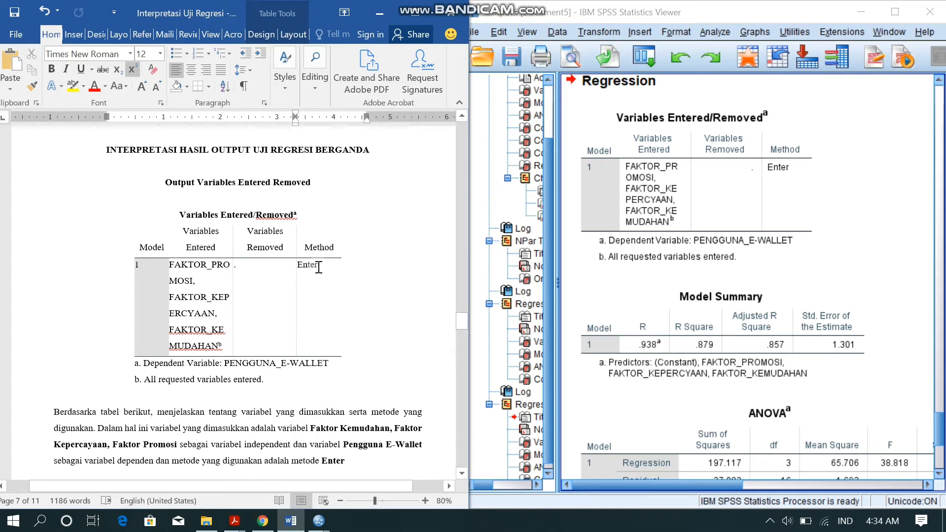
{"action": "left_click_drag", "start_coordinate": [463, 322], "coordinate": [460, 339]}
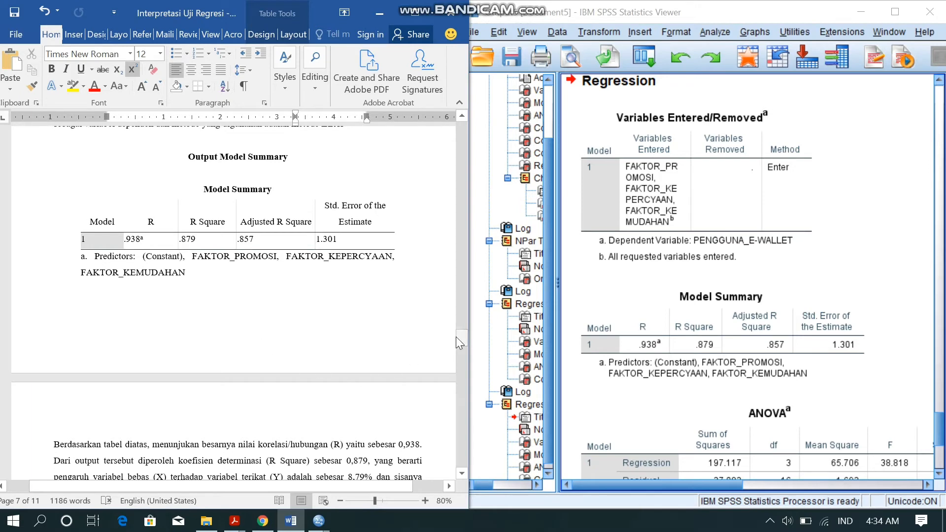
{"action": "left_click_drag", "start_coordinate": [456, 336], "coordinate": [457, 340]}
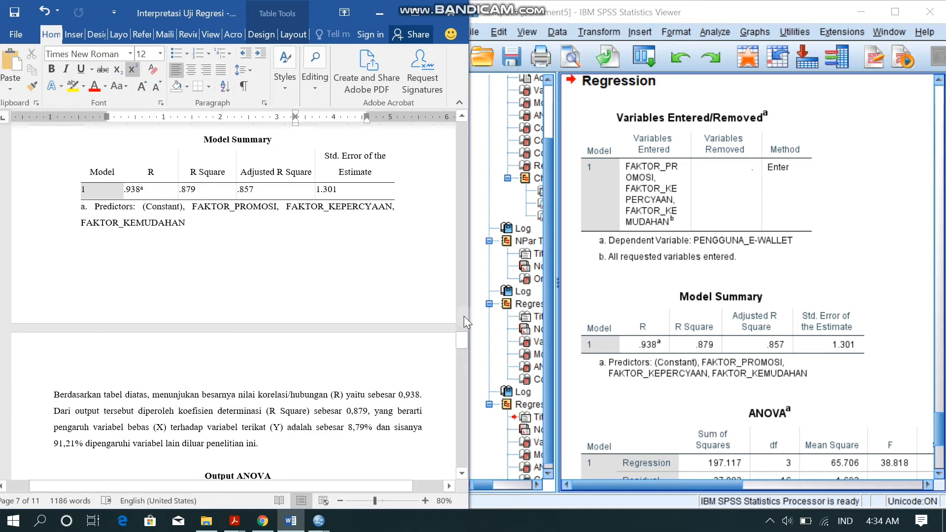
Compare the ANOVA table in the SPSS output with the Output ANOVA interpretation and f tabel calculation in the Word document
{"action": "left_click_drag", "start_coordinate": [459, 339], "coordinate": [458, 357]}
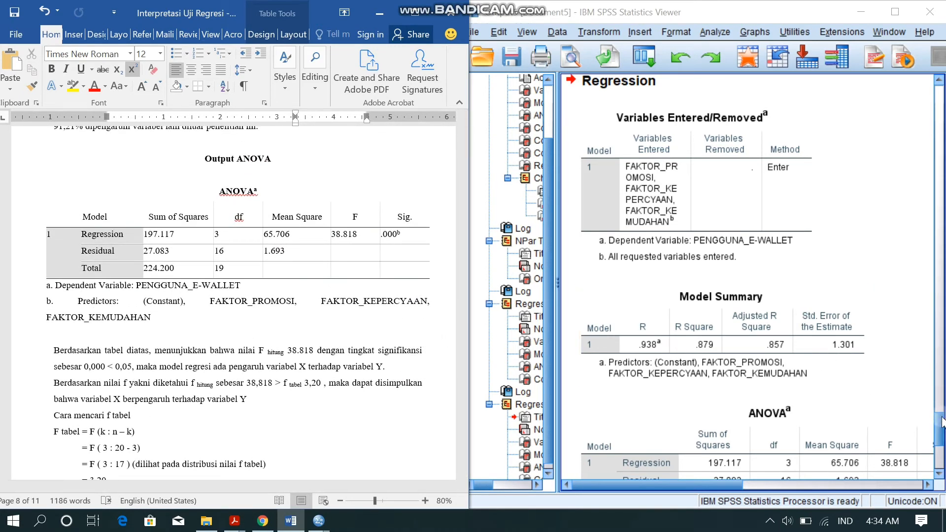
{"action": "left_click_drag", "start_coordinate": [943, 422], "coordinate": [942, 443]}
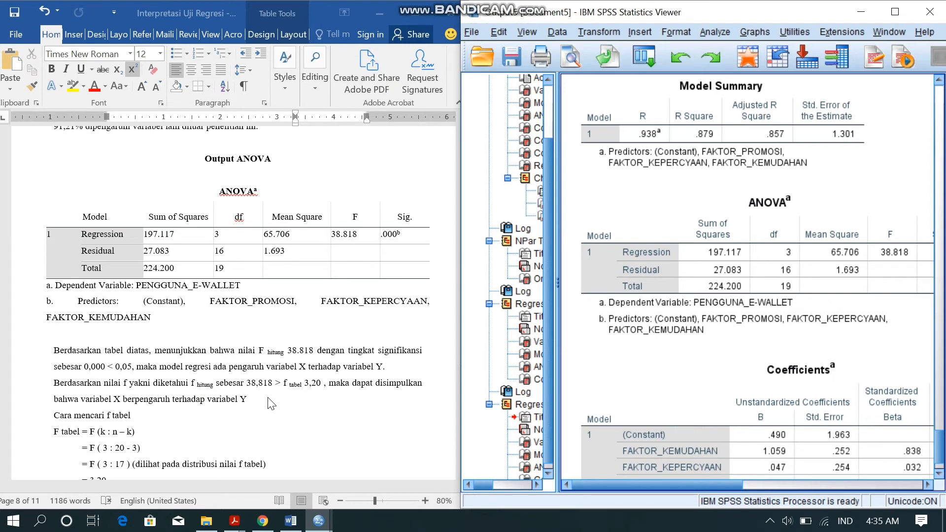
{"action": "left_click", "coordinate": [424, 394]}
{"action": "left_click_drag", "start_coordinate": [462, 362], "coordinate": [463, 369]}
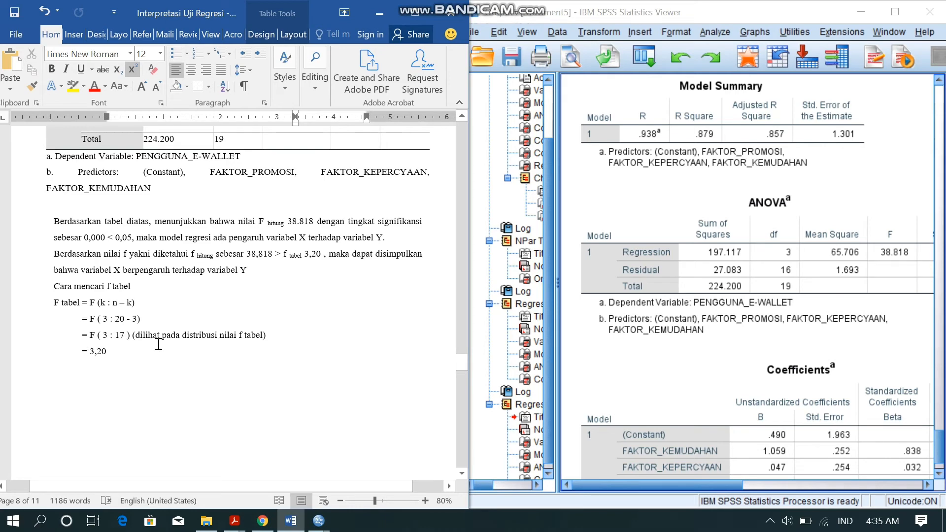
Switch to tabel-f-0-05.pdf in Acrobat Reader and look up the F value for N1 = 3 and N2 = 17, selecting that entry
{"action": "mouse_move", "coordinate": [242, 525]}
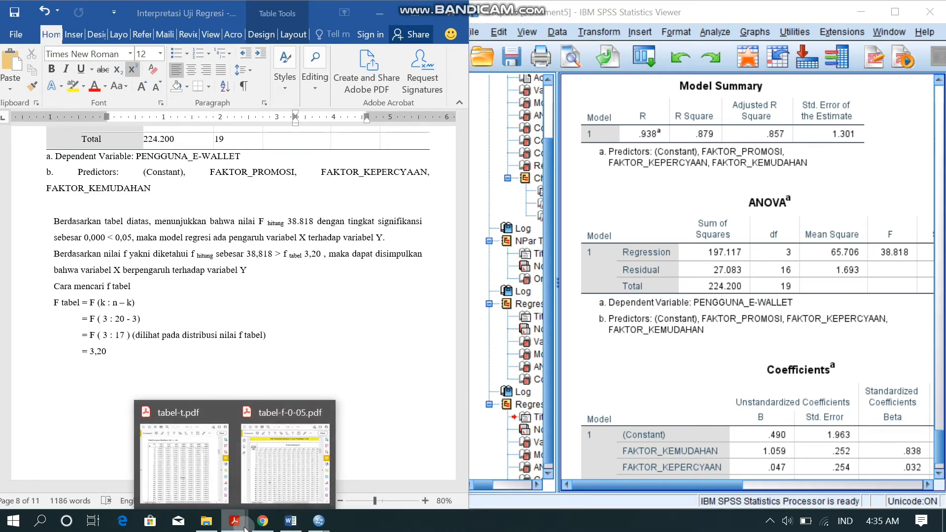
{"action": "mouse_move", "coordinate": [283, 492]}
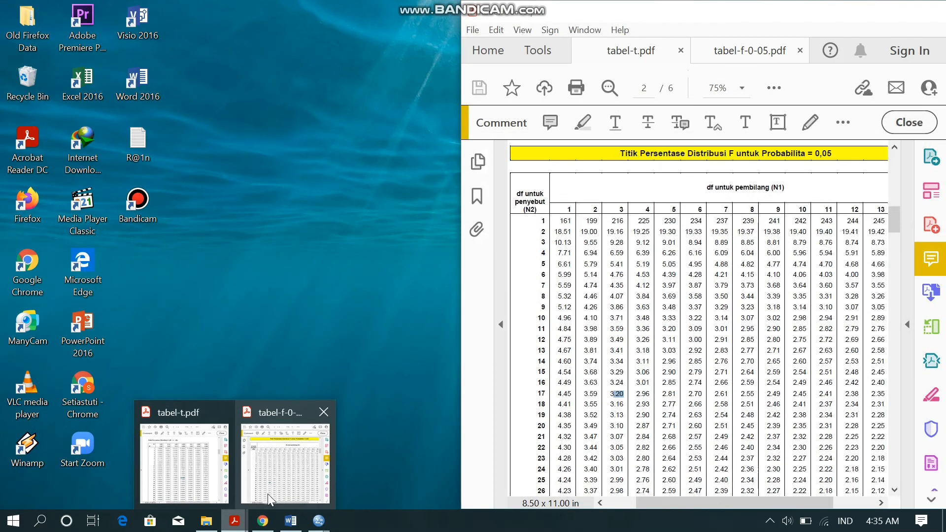
{"action": "left_click", "coordinate": [296, 481]}
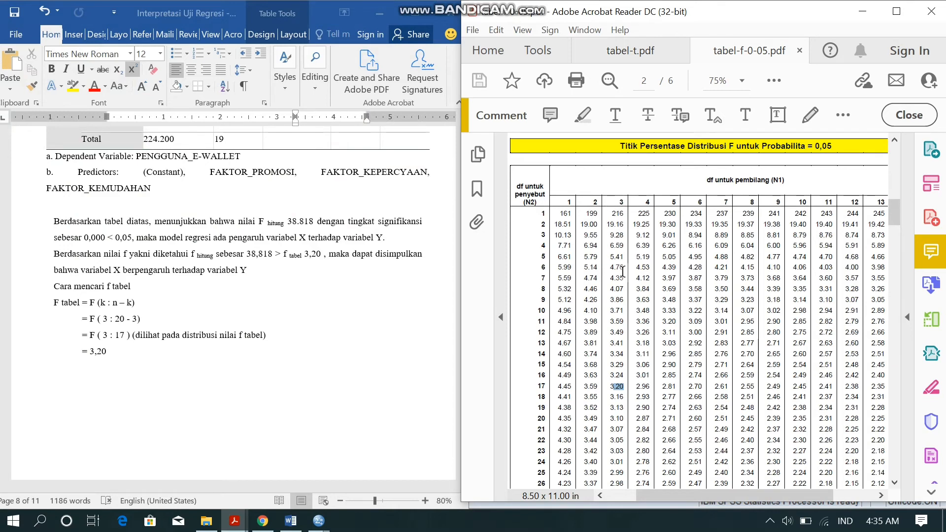
{"action": "left_click", "coordinate": [614, 388]}
{"action": "double_click", "coordinate": [614, 388]}
{"action": "left_click", "coordinate": [231, 355]}
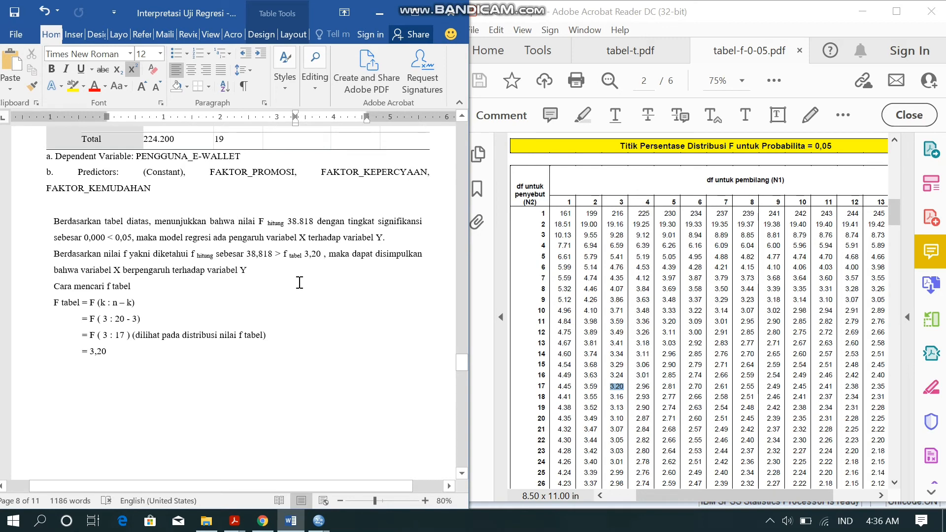
Show the SPSS output beside the Word document again and review the Output Coefficients table with its significance interpretations for X1 to X3
{"action": "left_click_drag", "start_coordinate": [469, 364], "coordinate": [464, 387]}
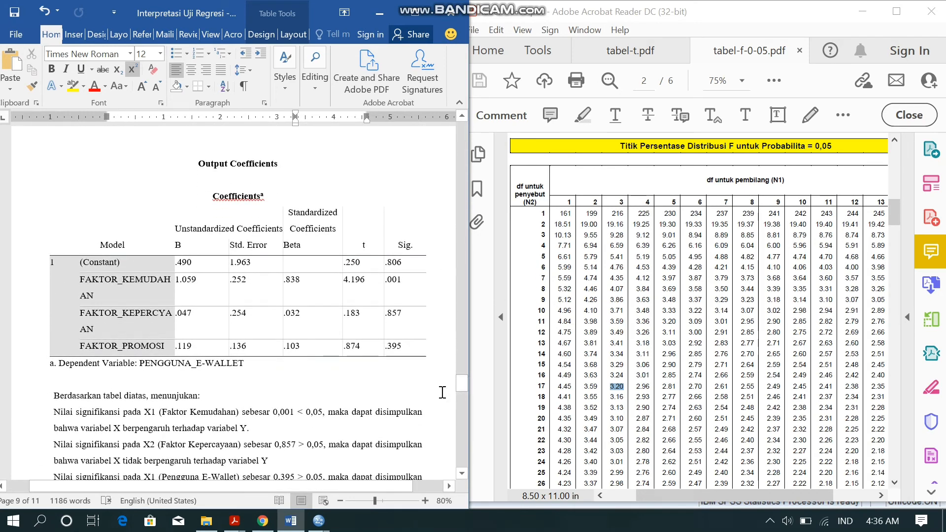
{"action": "mouse_move", "coordinate": [318, 524]}
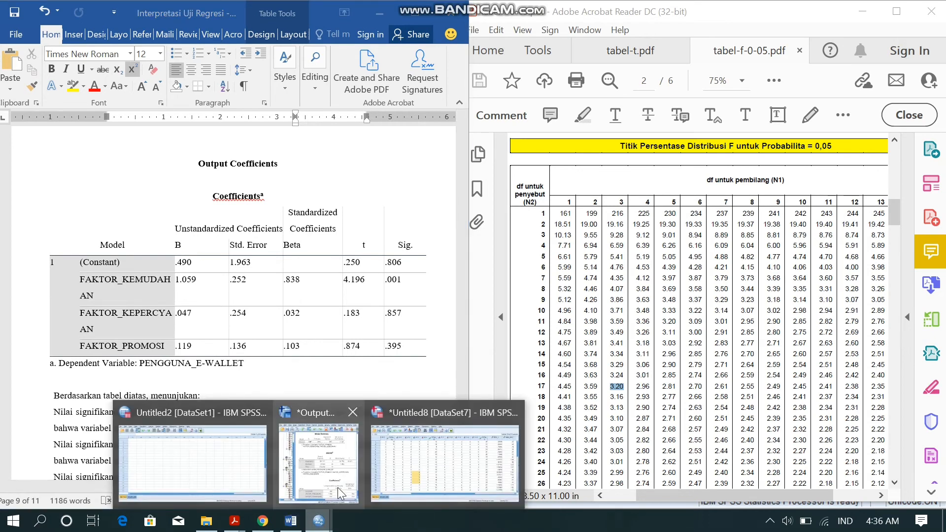
{"action": "left_click", "coordinate": [338, 487]}
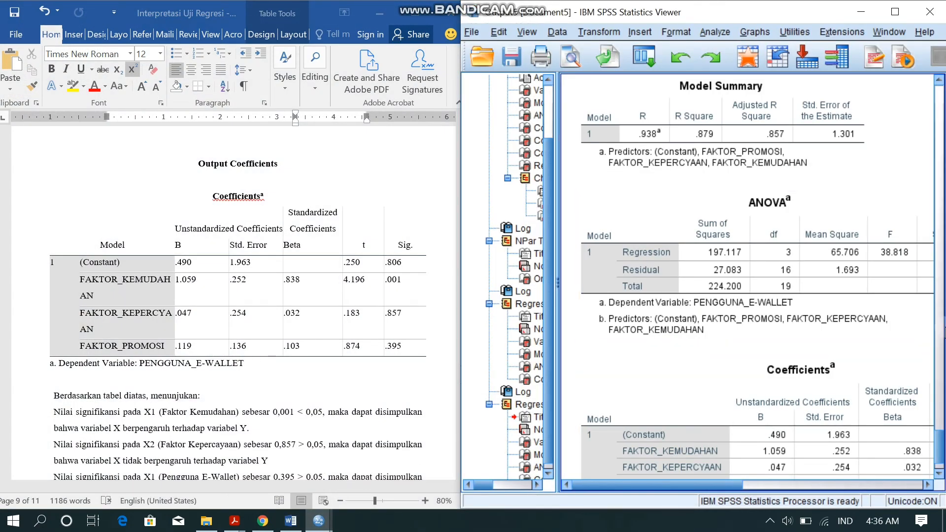
{"action": "scroll", "coordinate": [912, 378], "scroll_direction": "up", "scroll_amount": 10}
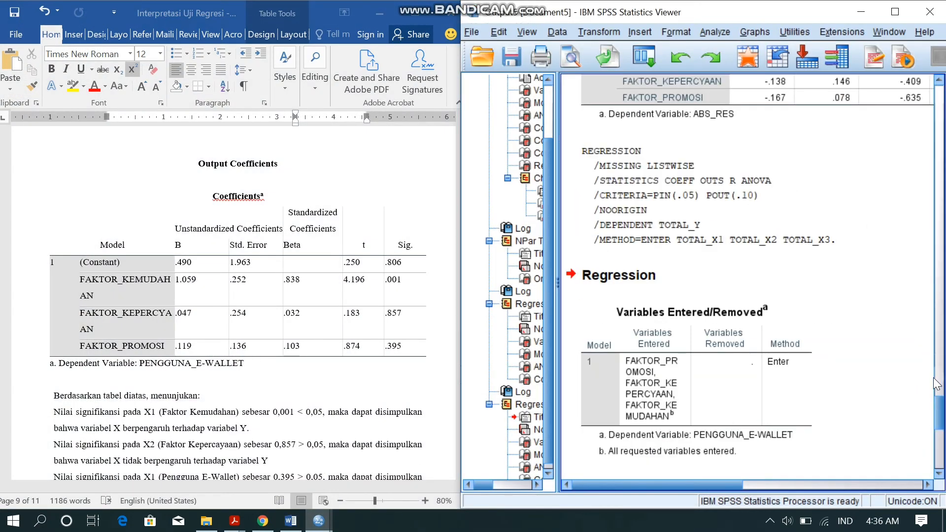
{"action": "left_click_drag", "start_coordinate": [939, 377], "coordinate": [939, 437]}
{"action": "left_click", "coordinate": [285, 401]}
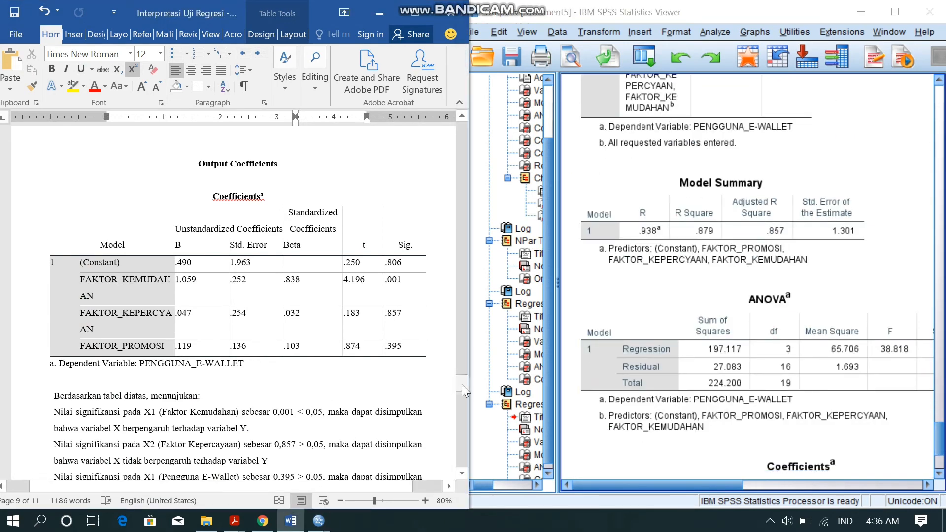
{"action": "left_click_drag", "start_coordinate": [462, 384], "coordinate": [464, 391]}
{"action": "left_click_drag", "start_coordinate": [463, 389], "coordinate": [461, 386]}
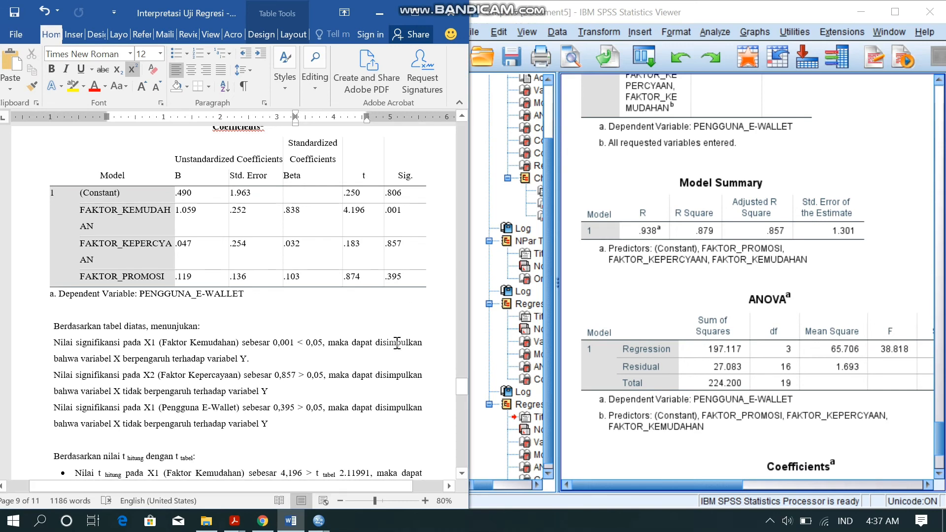
Review the t hitung versus t tabel comparison for X1 and the t tabel calculation in the Word document
{"action": "left_click", "coordinate": [462, 389]}
{"action": "left_click_drag", "start_coordinate": [462, 388], "coordinate": [462, 396]}
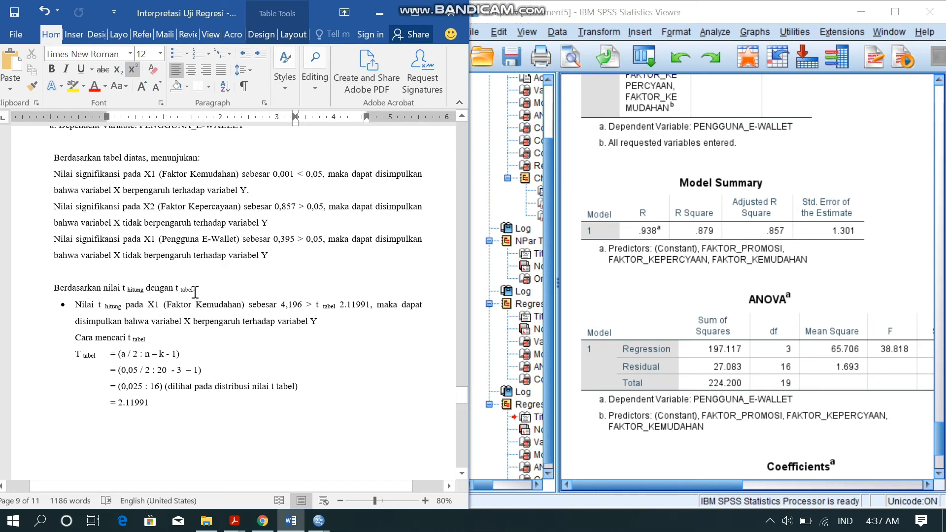
{"action": "type", "text": ":"}
{"action": "left_click", "coordinate": [459, 385]}
{"action": "left_click_drag", "start_coordinate": [459, 381], "coordinate": [460, 389]}
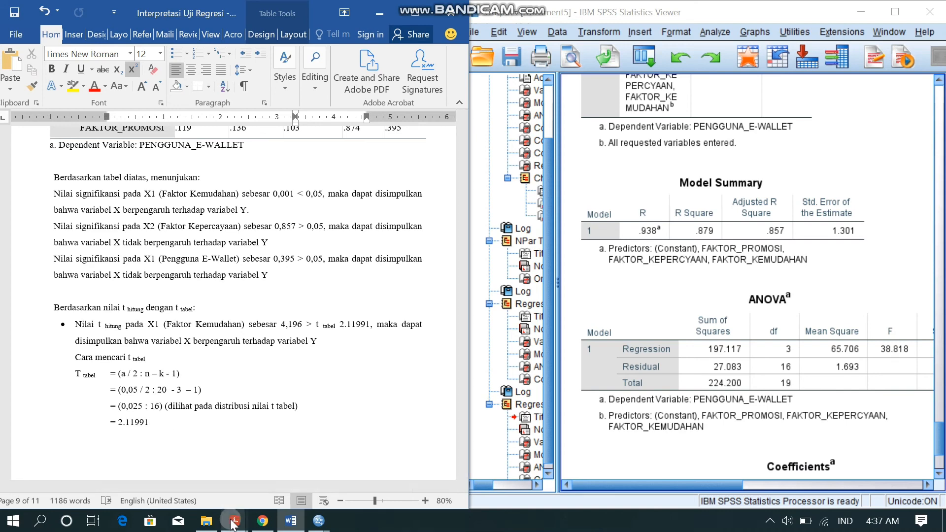
Switch to tabel-t.pdf in Acrobat Reader and check the t value for df 16 at 0.025, then minimize the reader
{"action": "mouse_move", "coordinate": [234, 521]}
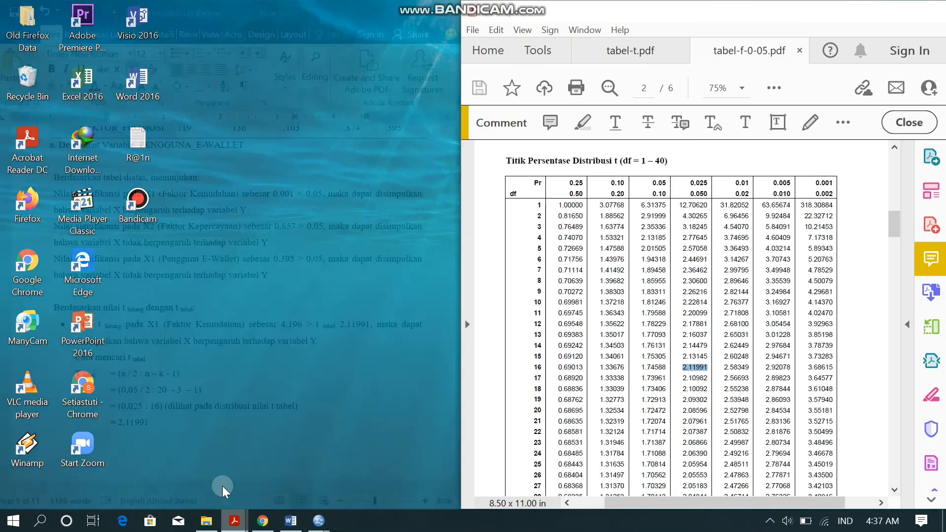
{"action": "left_click", "coordinate": [223, 486]}
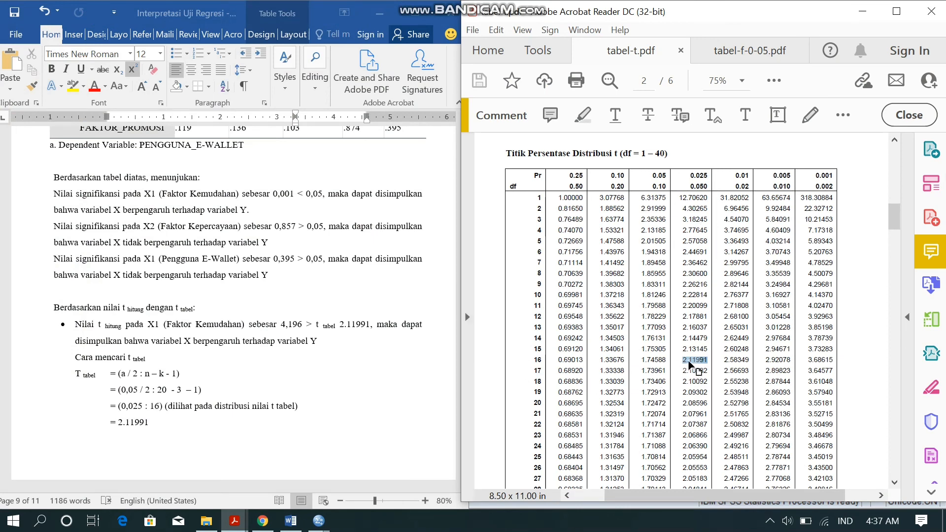
{"action": "left_click", "coordinate": [863, 11]}
Return to the Word document and review the t hitung versus t tabel interpretations for X2 and X3 alongside the t tabel calculation
{"action": "left_click", "coordinate": [259, 372]}
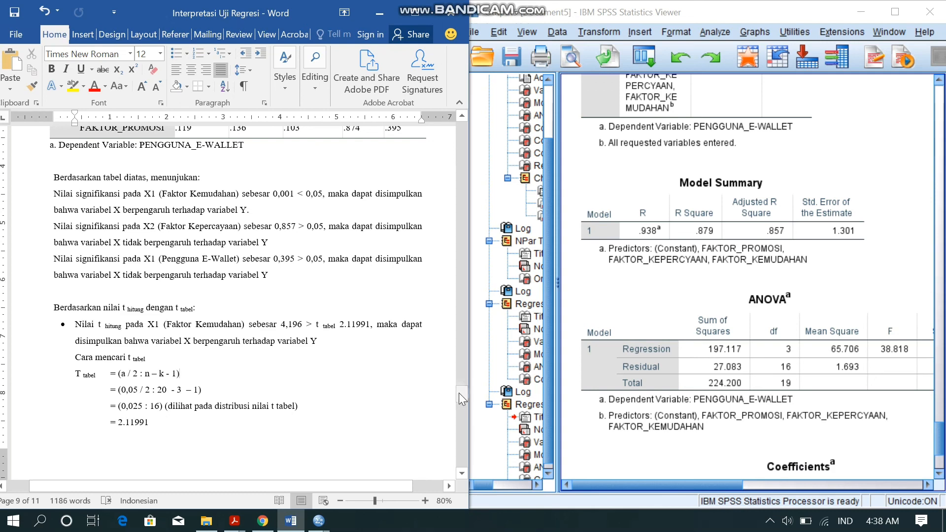
{"action": "left_click_drag", "start_coordinate": [462, 395], "coordinate": [466, 408]}
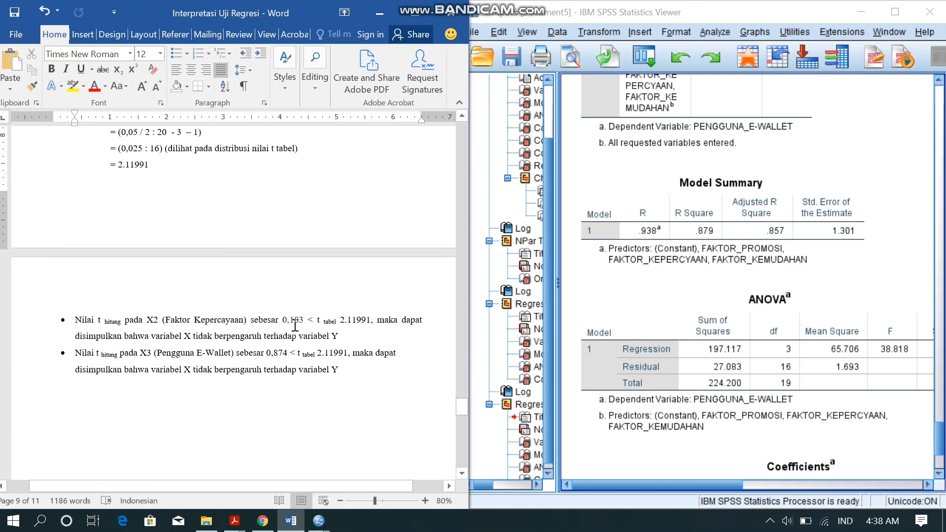
{"action": "left_click_drag", "start_coordinate": [458, 409], "coordinate": [456, 402]}
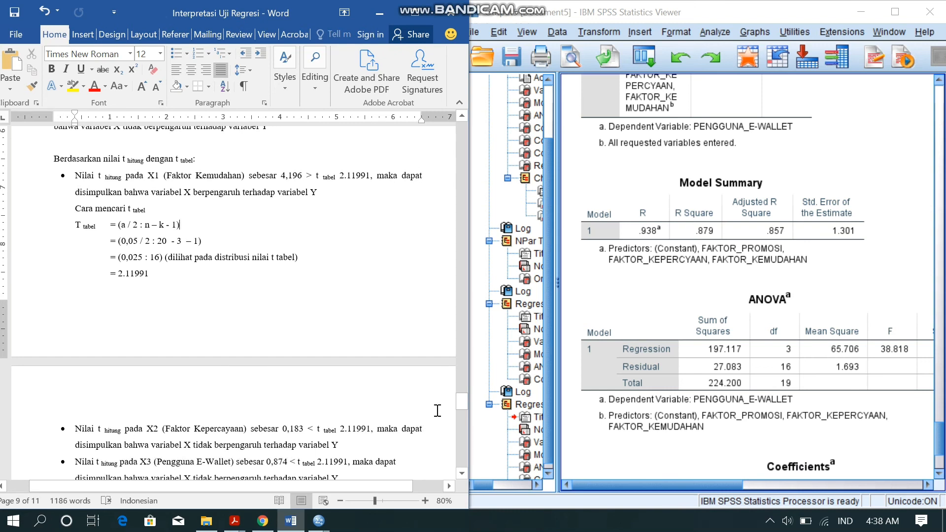
{"action": "scroll", "coordinate": [459, 402], "scroll_direction": "down", "scroll_amount": 3}
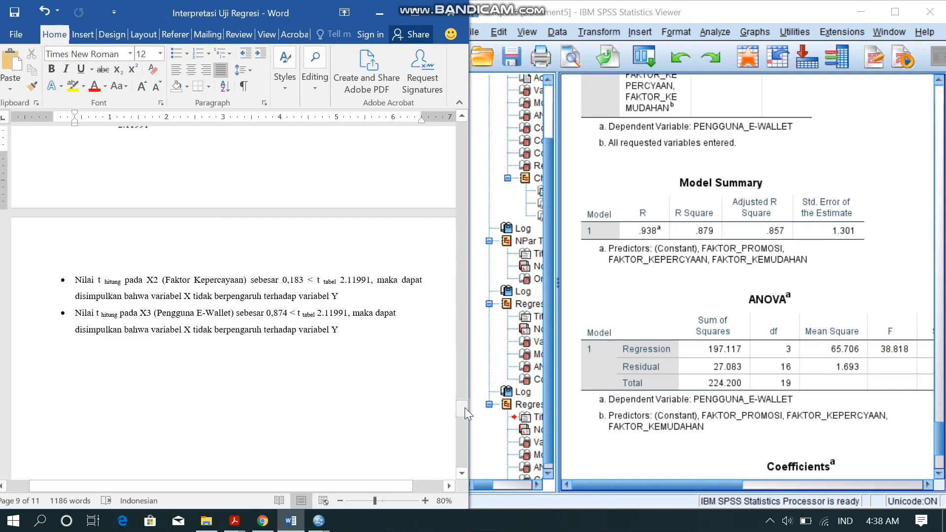
{"action": "left_click_drag", "start_coordinate": [465, 407], "coordinate": [466, 406]}
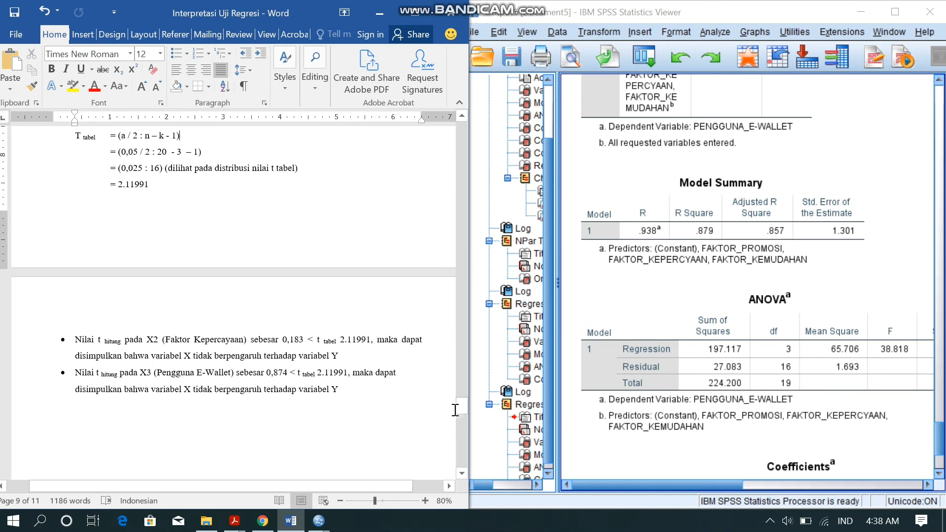
{"action": "left_click_drag", "start_coordinate": [459, 407], "coordinate": [460, 407]}
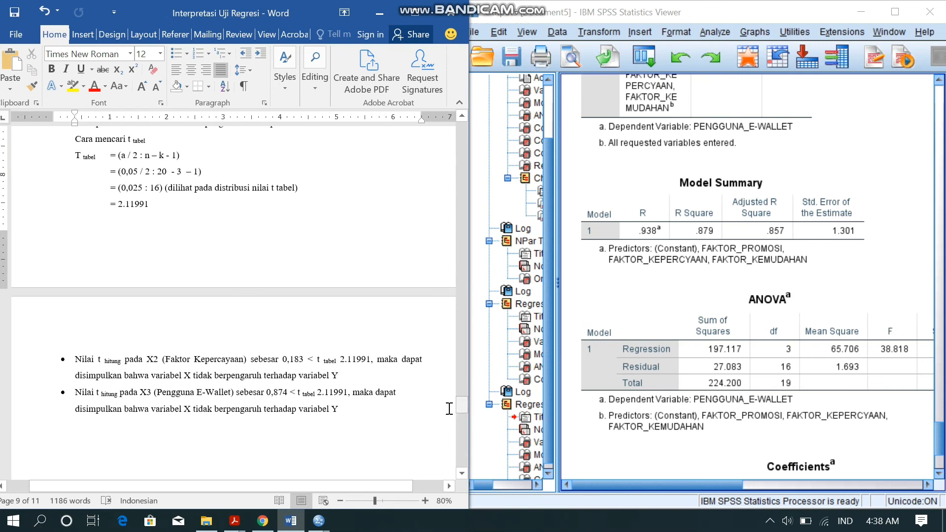